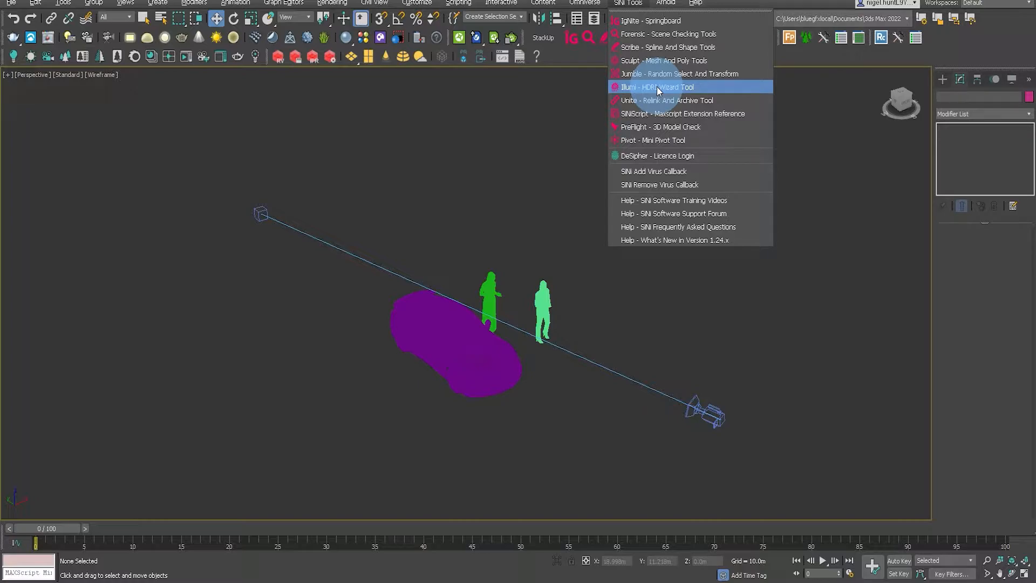
Step: Open the Illumi HDRI Wizard and review the HDRI library paths in its settings
left_click(657, 88)
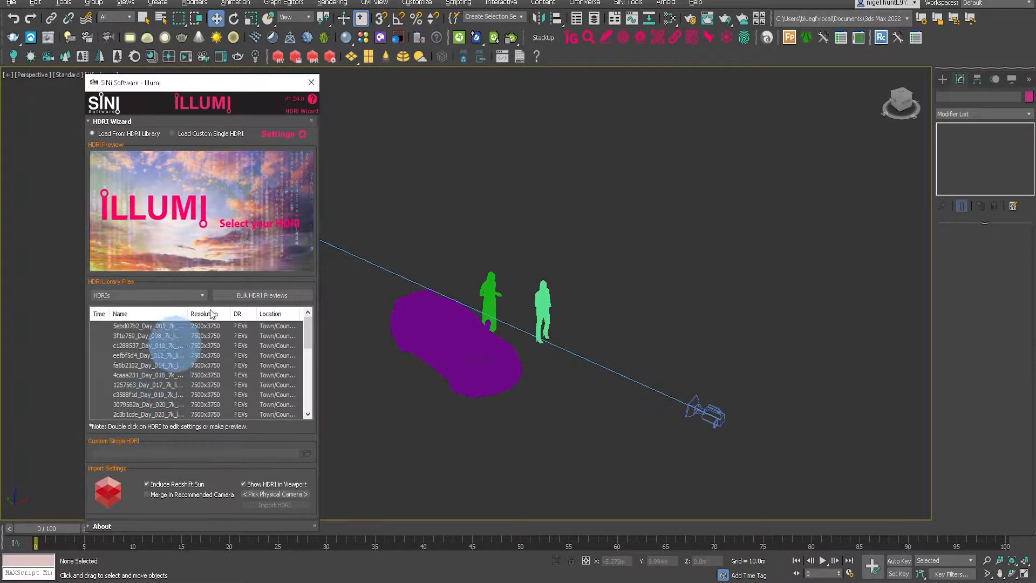
left_click(289, 133)
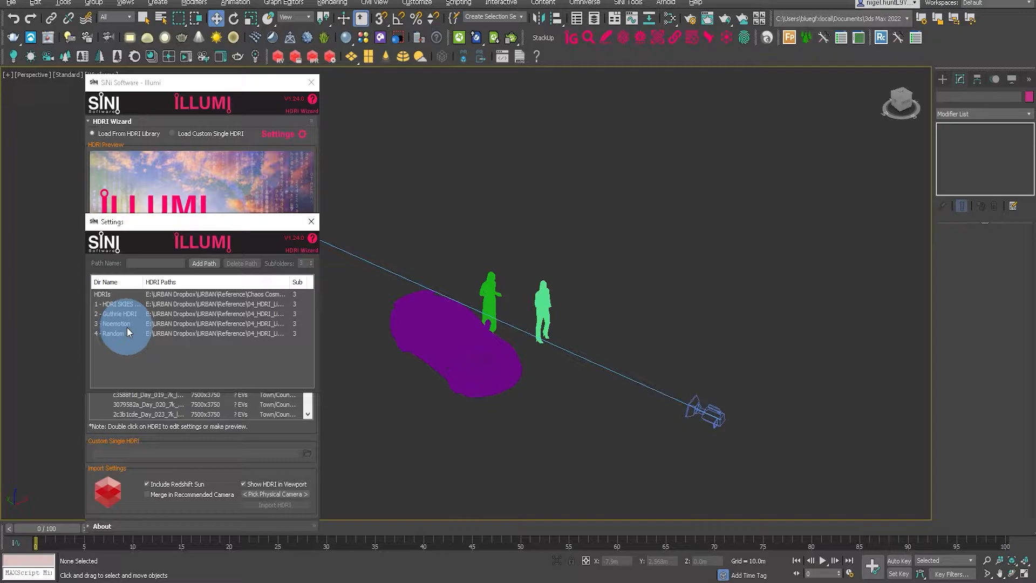
left_click(311, 222)
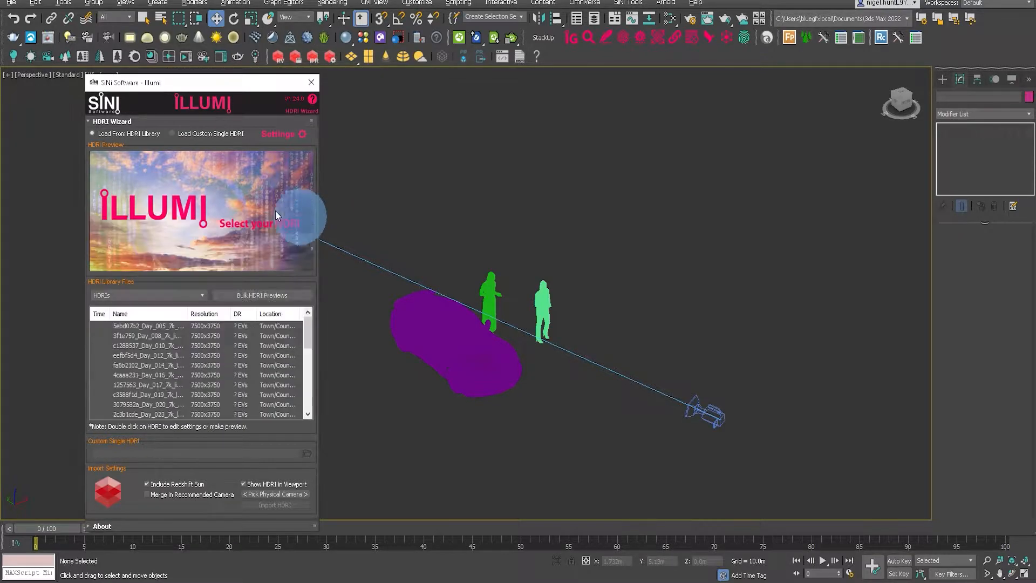
Step: Switch the HDRI library to 3 - Noemotion and preview several of its skies, including 04-11_Sun_D
left_click(141, 296)
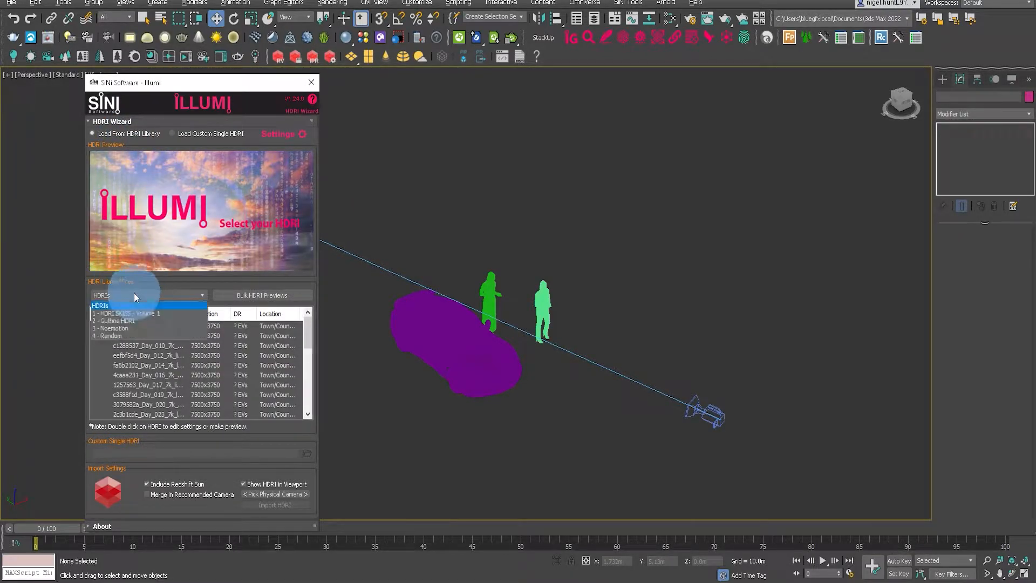
left_click(120, 326)
left_click(130, 384)
left_click(136, 375)
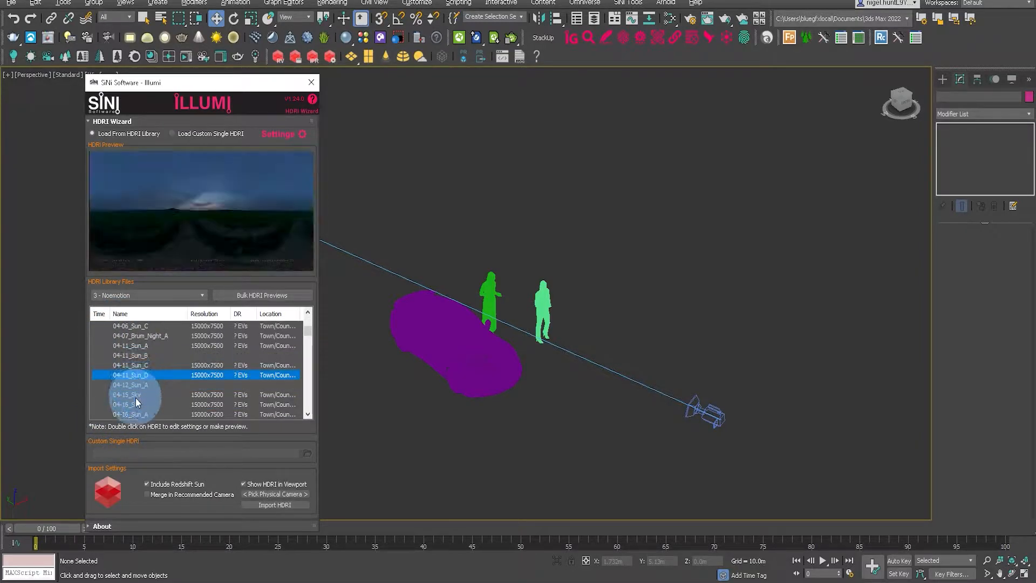
left_click(135, 395)
scroll(134, 385, "down", 4)
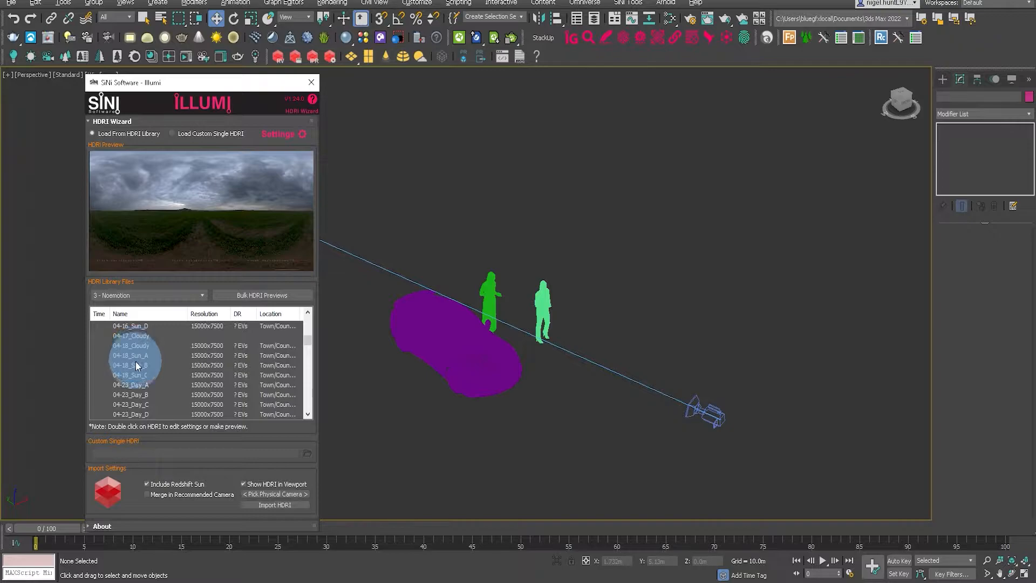
Step: Compare the 04-23 Day sky previews in the library and select the 04-23_Day_B HDRI
left_click(137, 374)
left_click(137, 393)
scroll(135, 398, "down", 1)
left_click(133, 376)
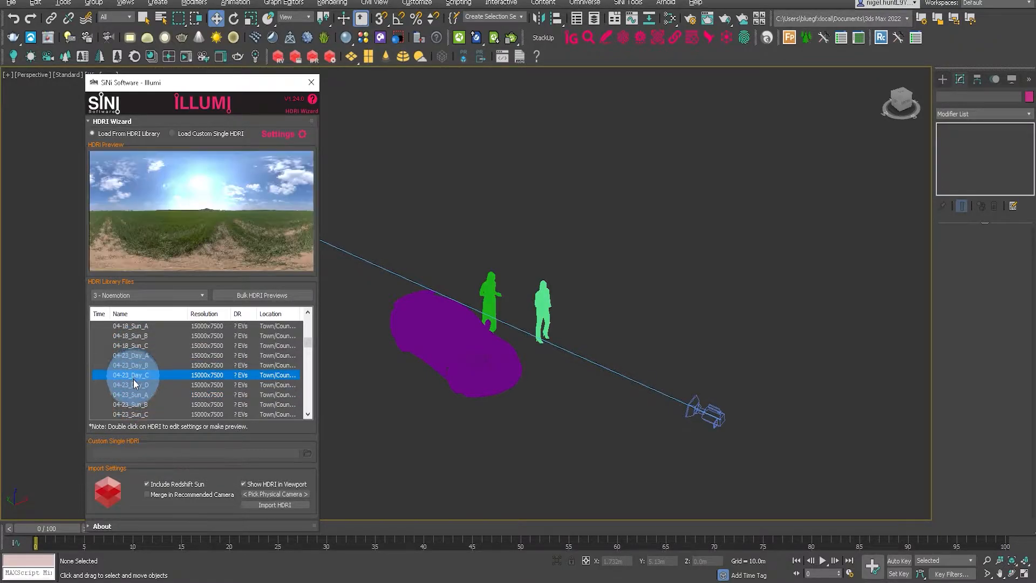
left_click(134, 385)
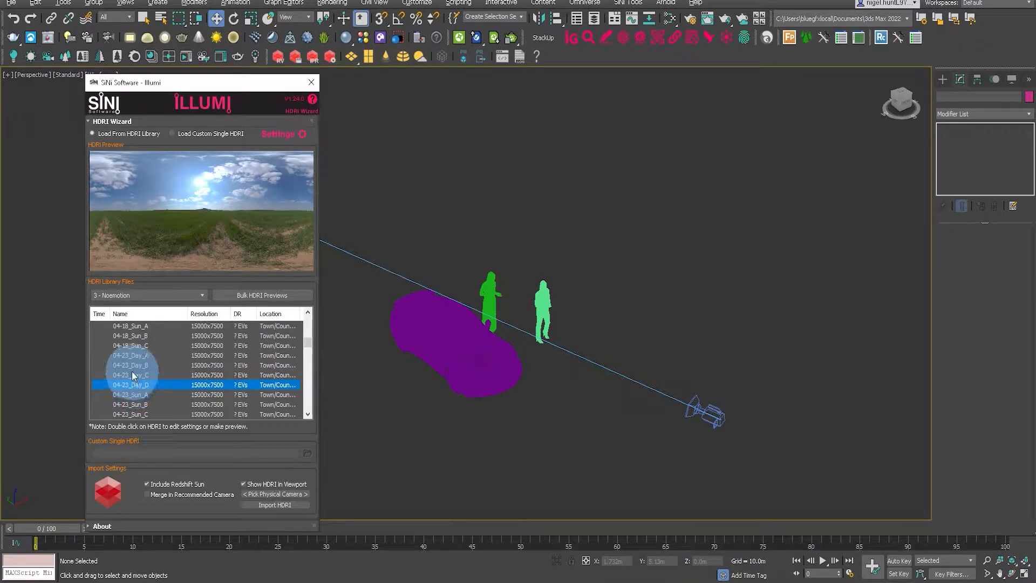
left_click(131, 365)
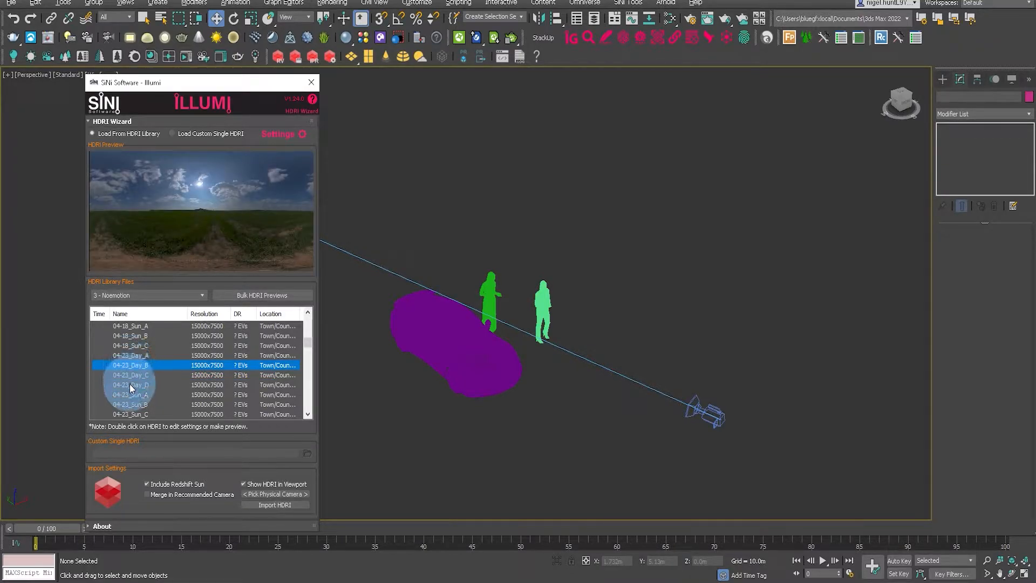
left_click(129, 384)
left_click(128, 375)
left_click(130, 367)
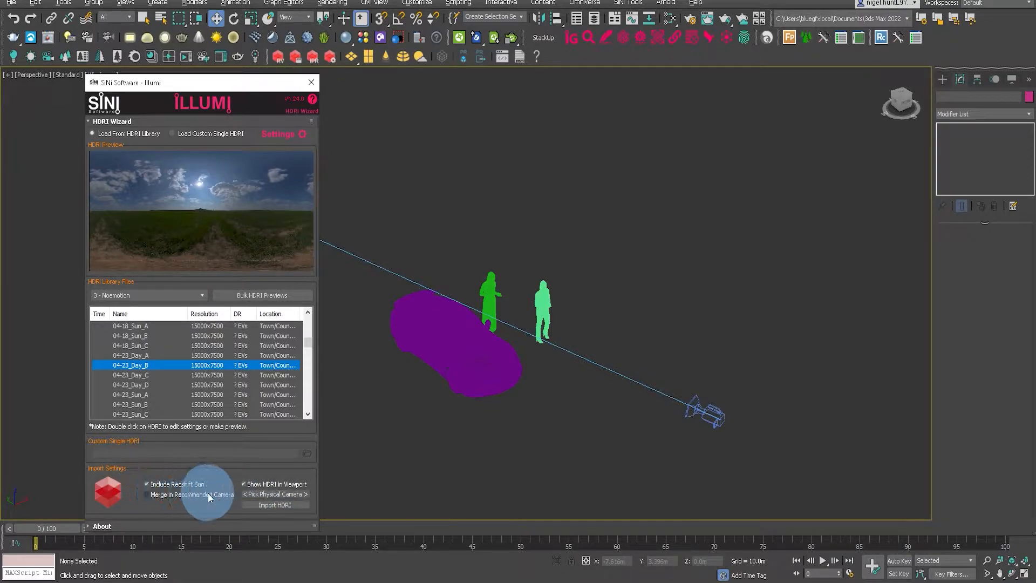
Step: Import the selected HDRI with PhysCamera001 as its physical camera and viewport display of the HDRI turned off
left_click(264, 493)
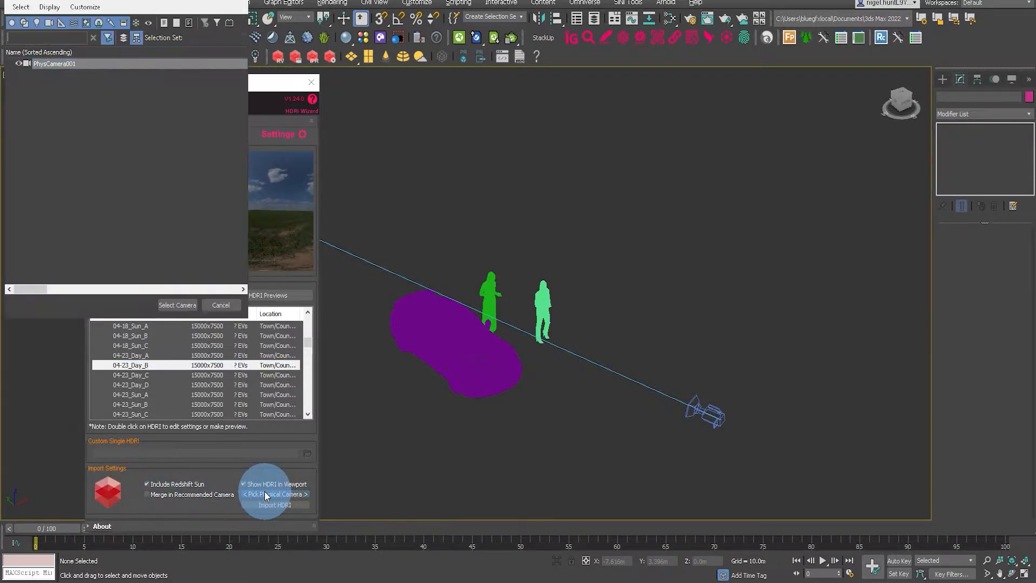
left_click(172, 303)
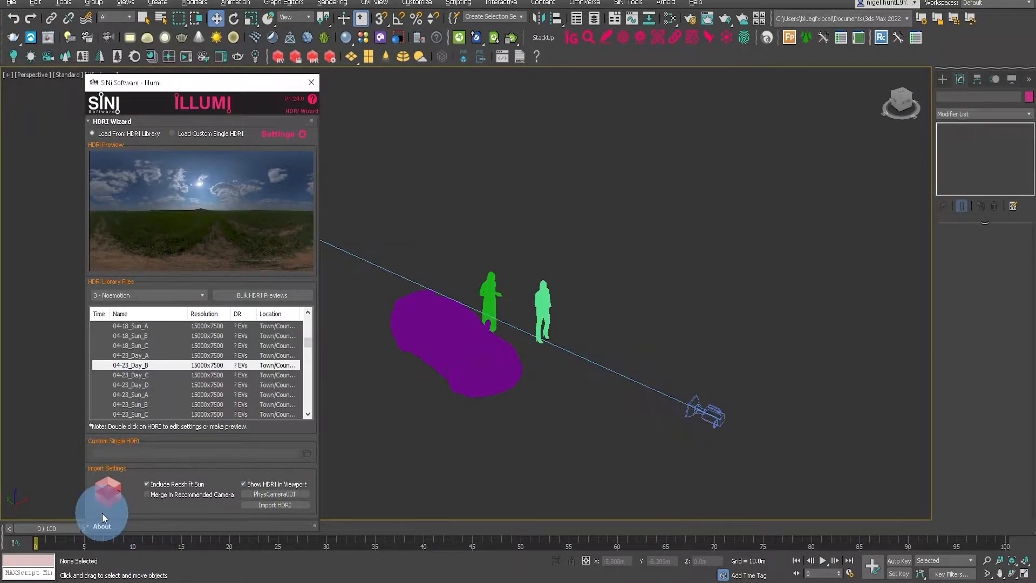
left_click(242, 484)
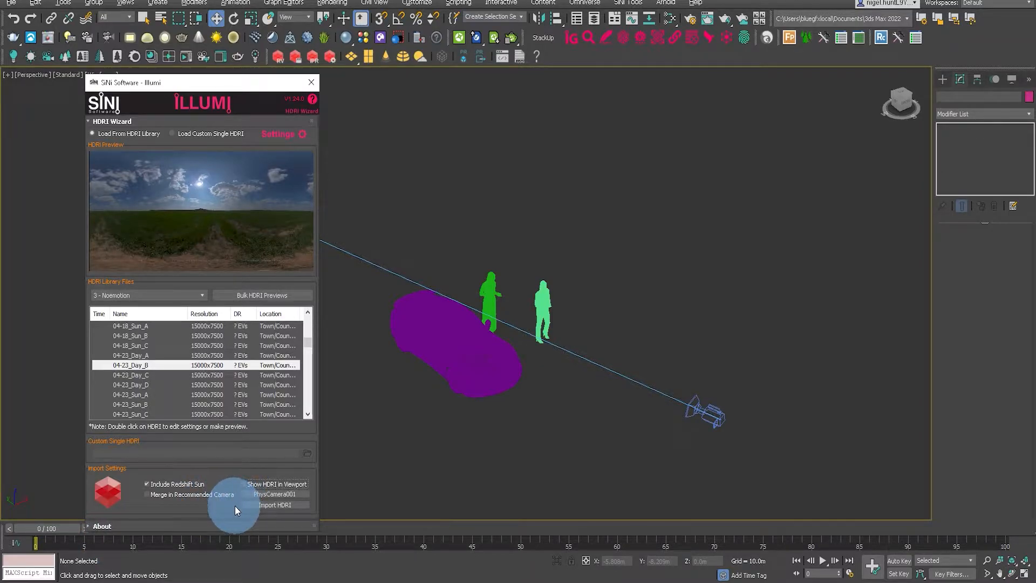
left_click(264, 505)
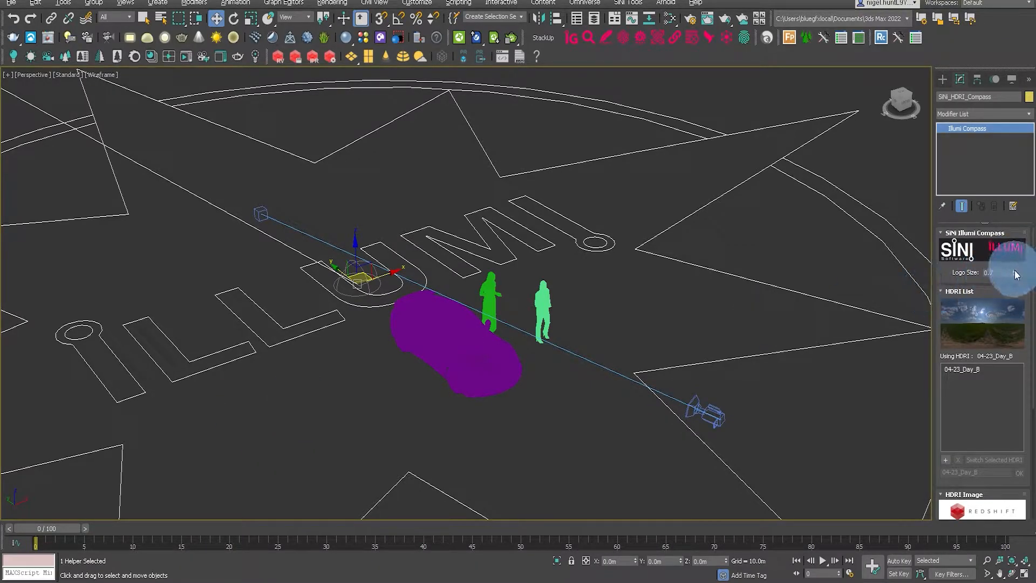
Step: Set the Illumi compass logo size to 0.26 and its HDRI rotation to 243.75, viewing the scene through PhysCamera001
left_click_drag(1014, 272, 1009, 298)
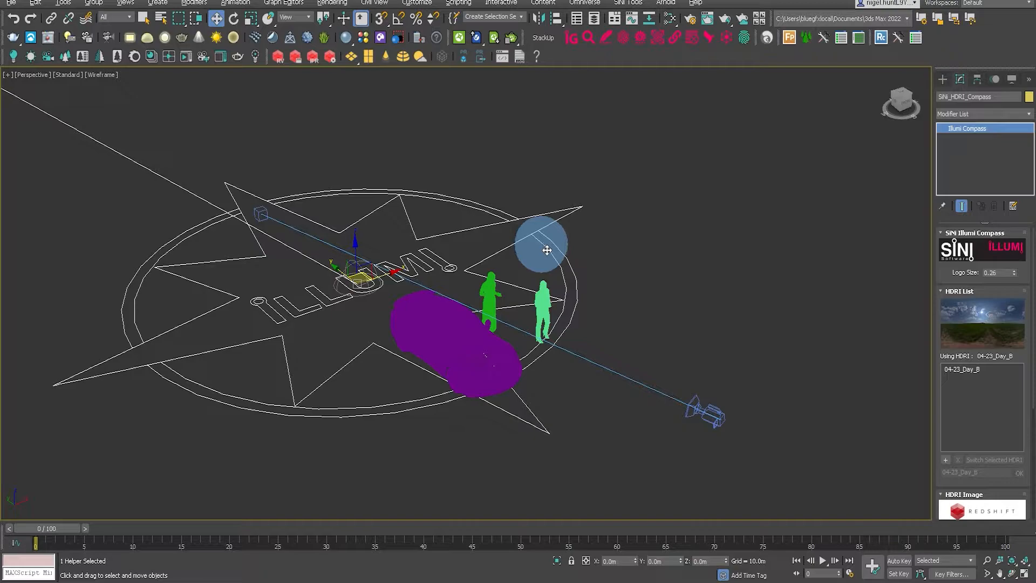
key("c")
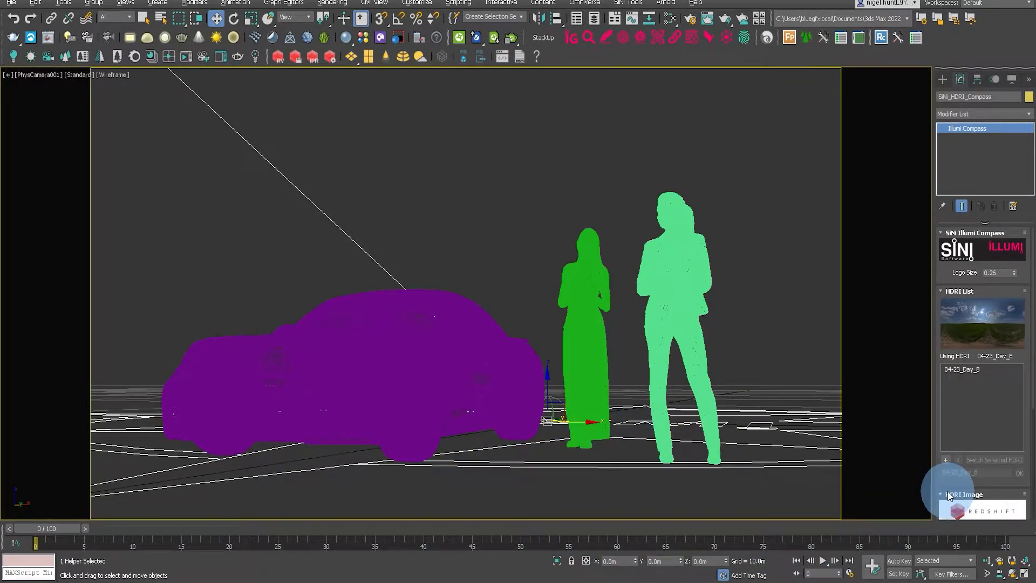
left_click_drag(939, 425, 890, 275)
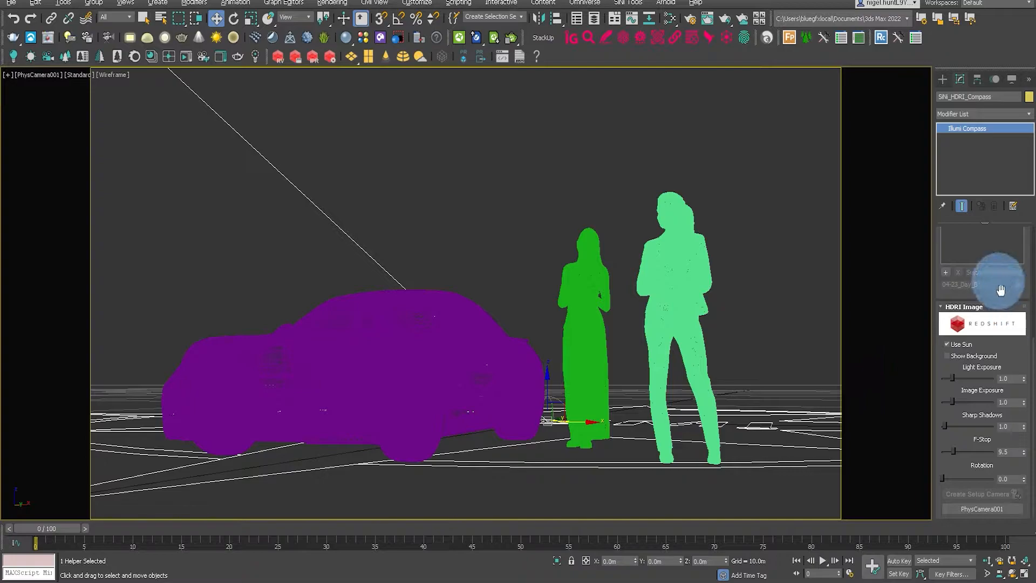
left_click_drag(942, 478, 970, 480)
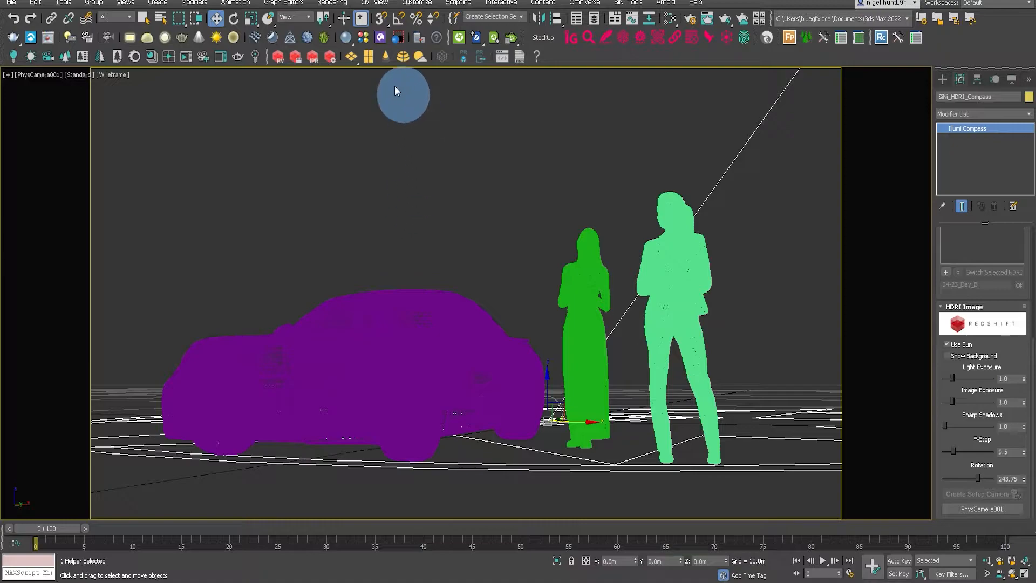
Step: Review the scene's physical camera exposure control and the Redshift Post FX photographic exposure settings
left_click(332, 3)
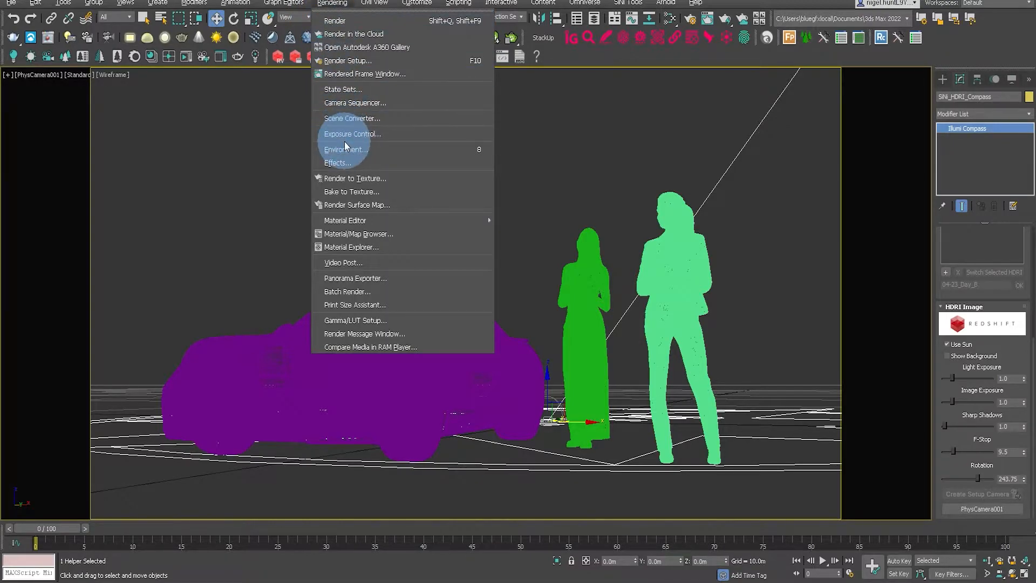
left_click(342, 134)
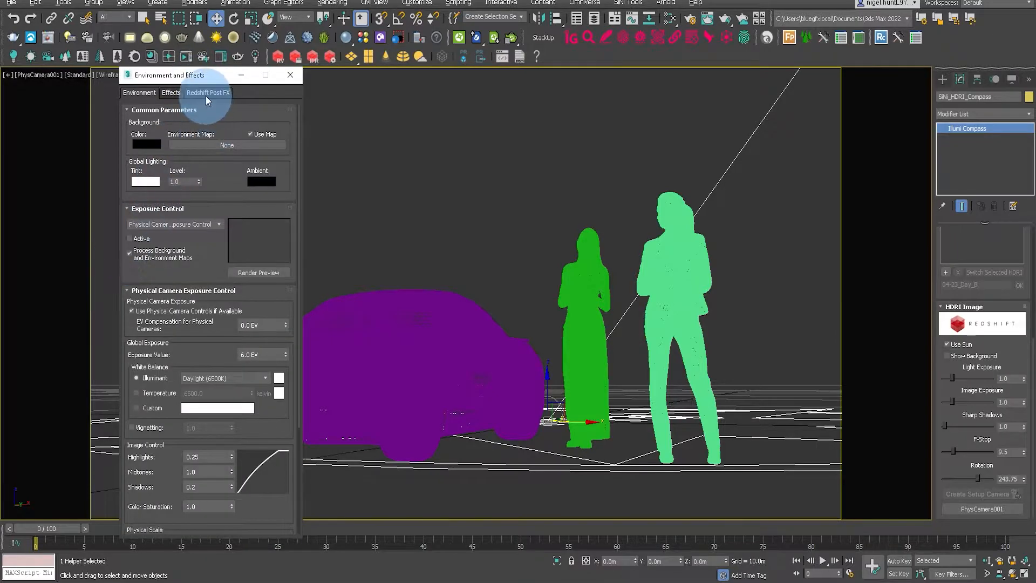
left_click(201, 92)
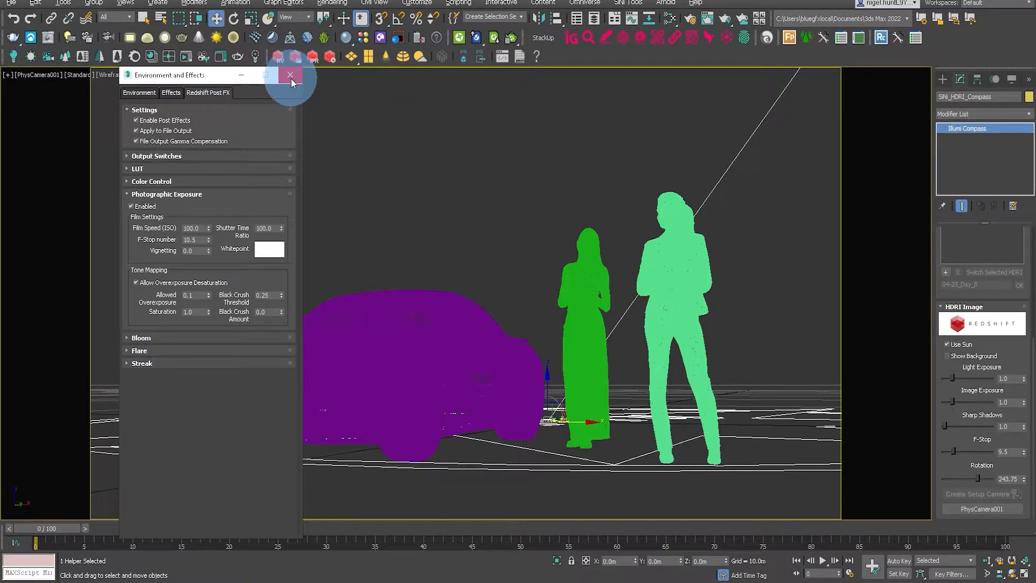
left_click(138, 93)
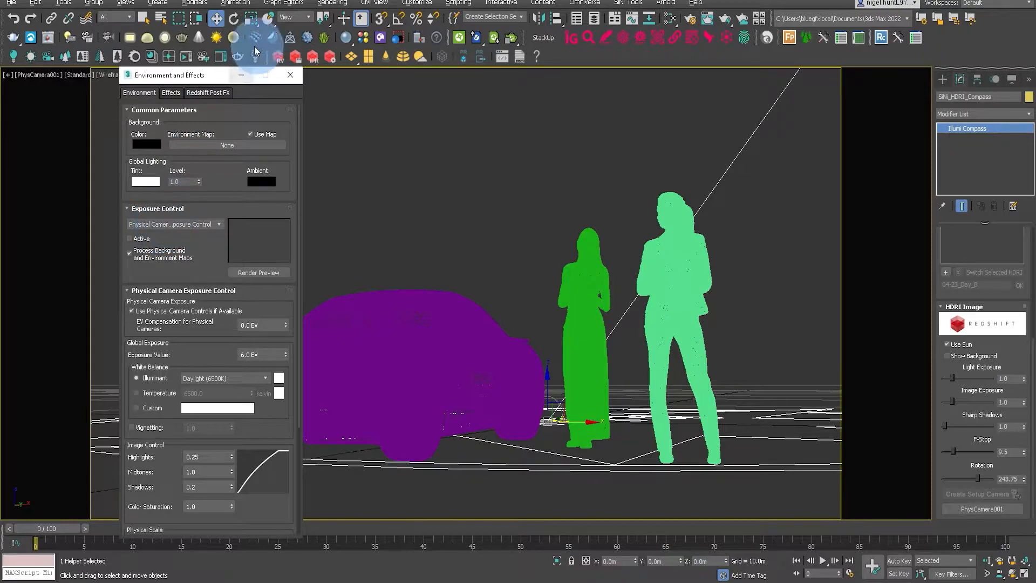
left_click(204, 93)
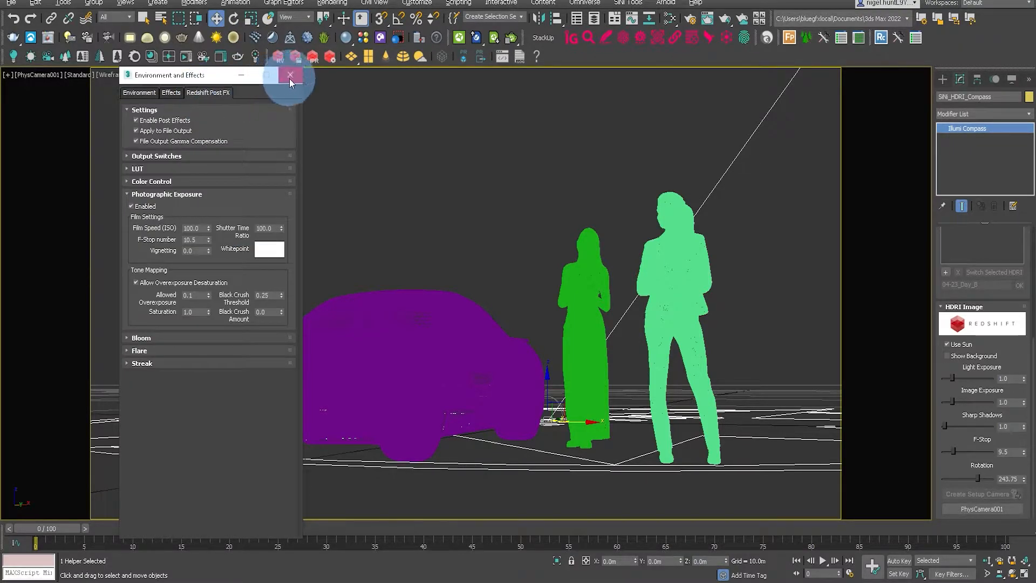
left_click(290, 76)
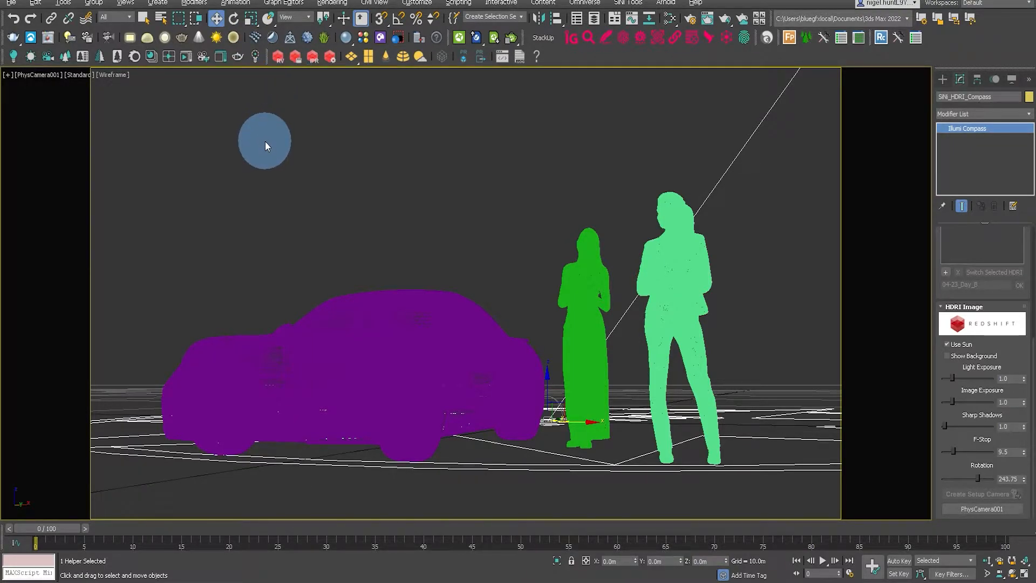
Step: Render the PhysCamera001 view in the Redshift Render View and set the photographic exposure f-stop to 7.5
left_click(298, 56)
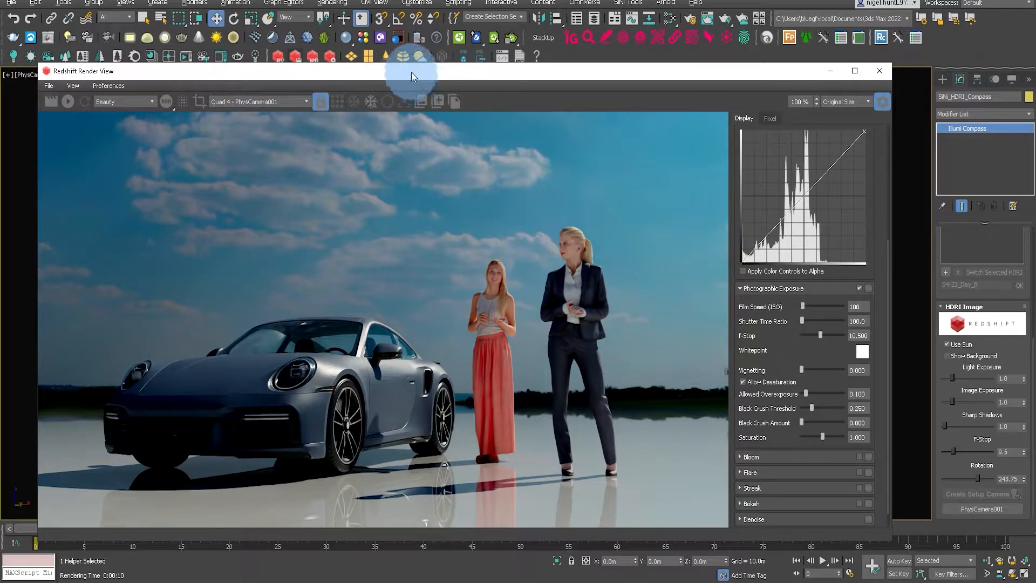
left_click_drag(411, 72, 419, 74)
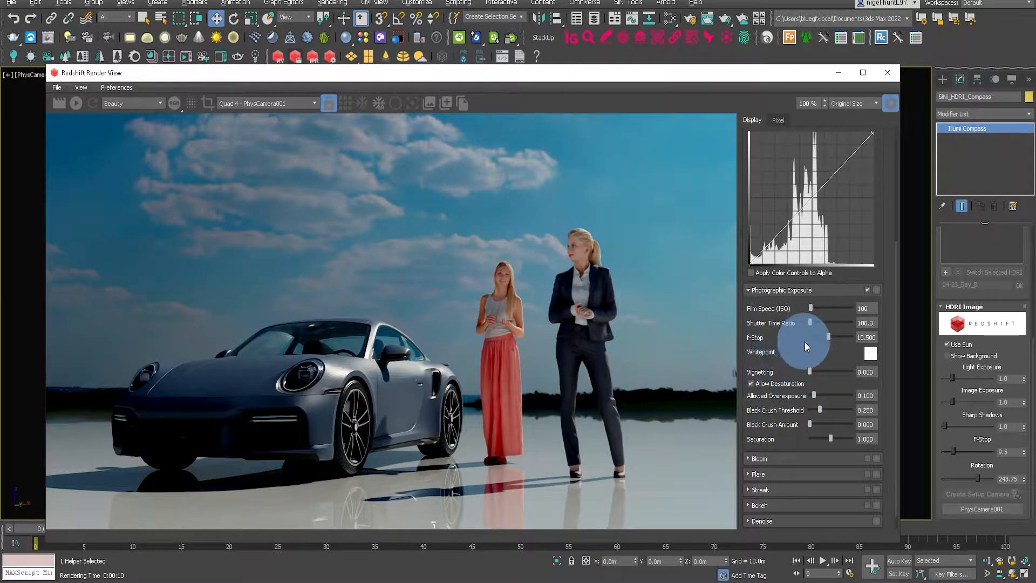
left_click_drag(828, 333, 820, 335)
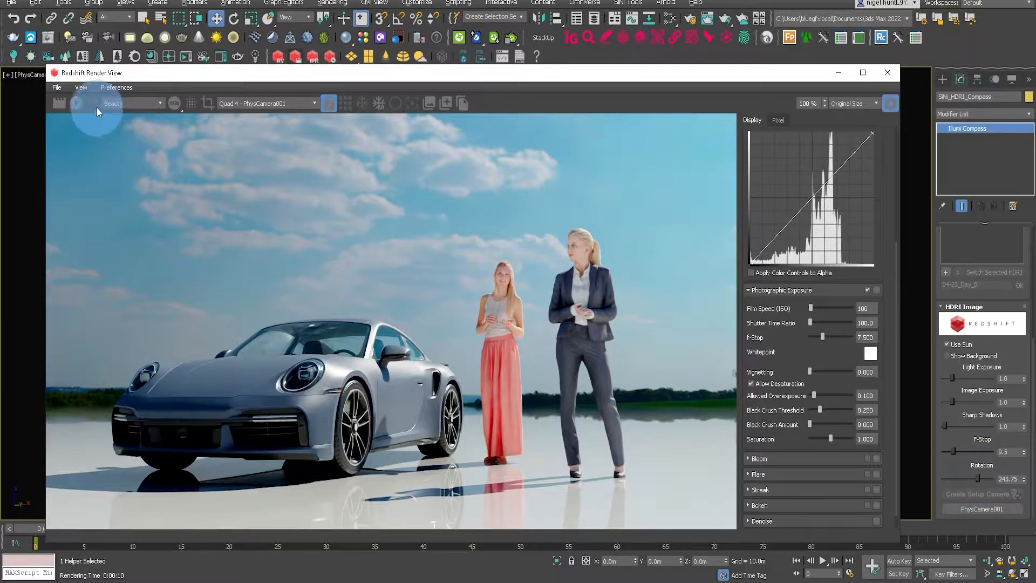
Step: Start the interactive Redshift render and try different HDRI rotations, ending at 67.5
left_click(76, 103)
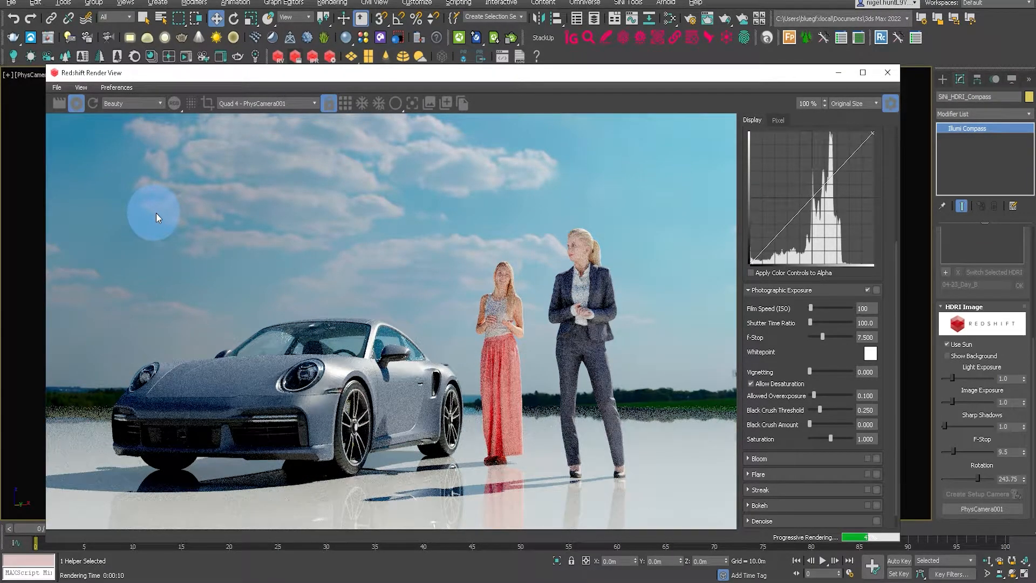
left_click_drag(978, 480, 998, 488)
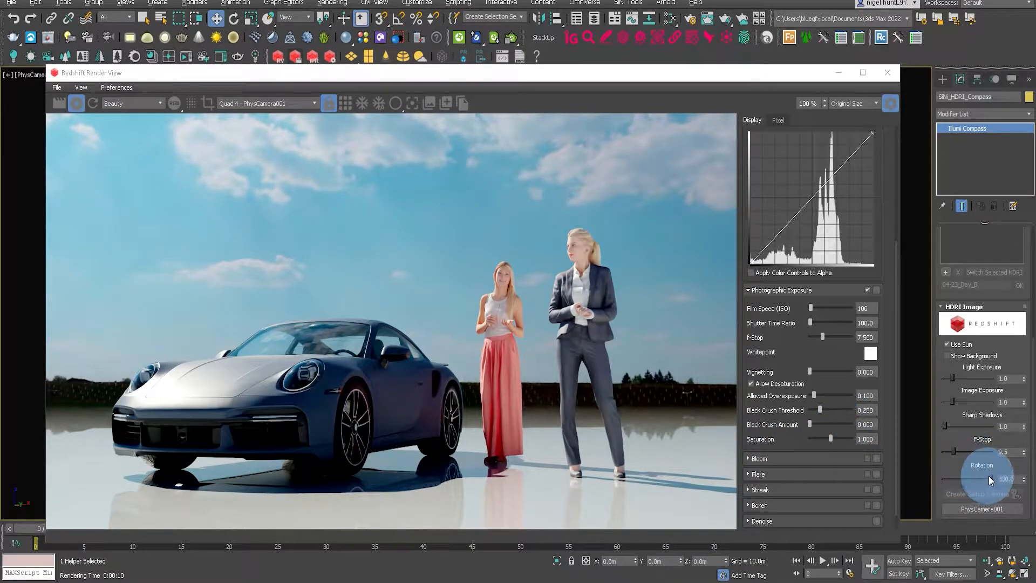
left_click_drag(990, 479, 952, 481)
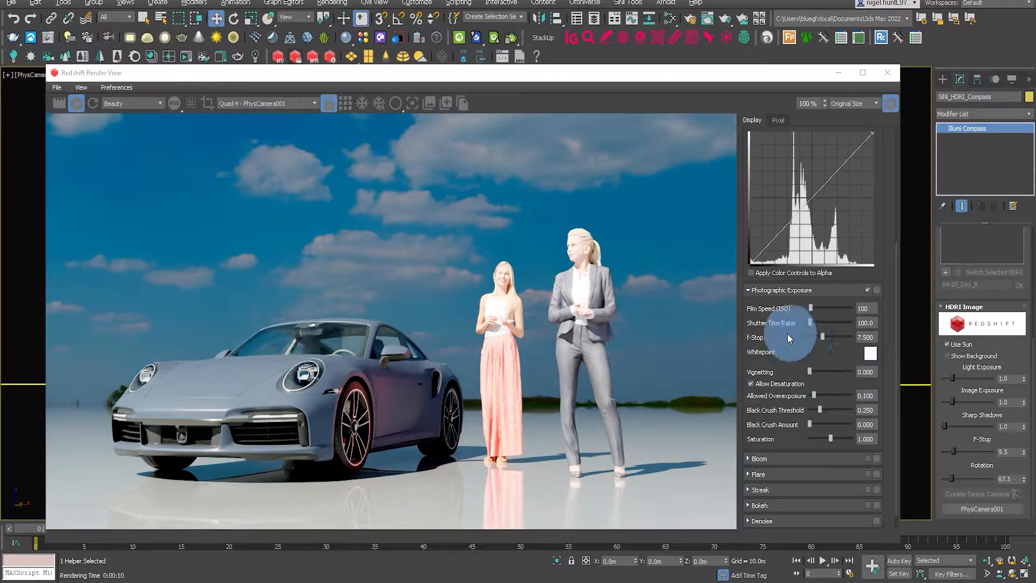
Step: Set the render's photographic exposure f-stop to 12
double_click(865, 338)
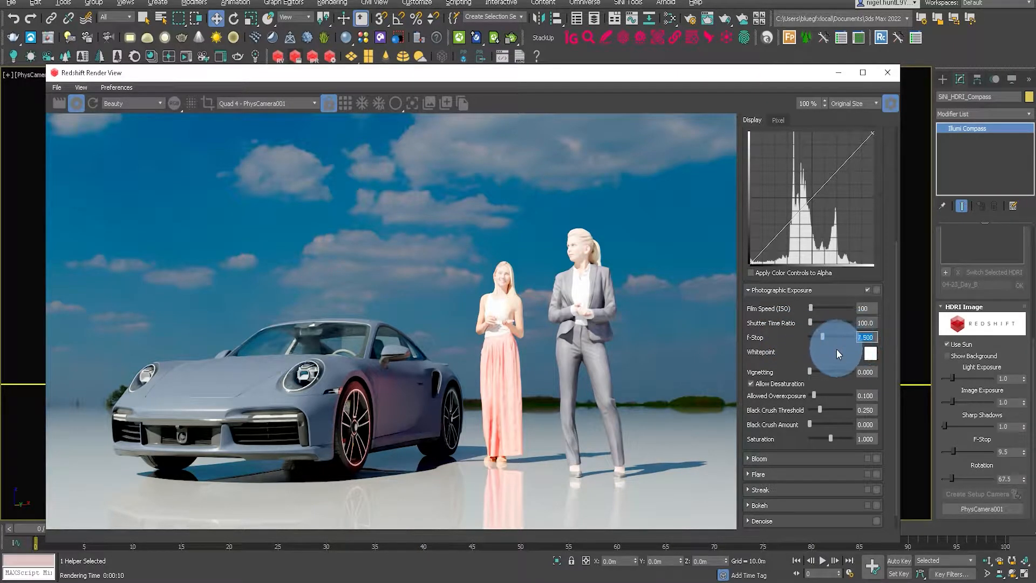
type("12")
key("Return")
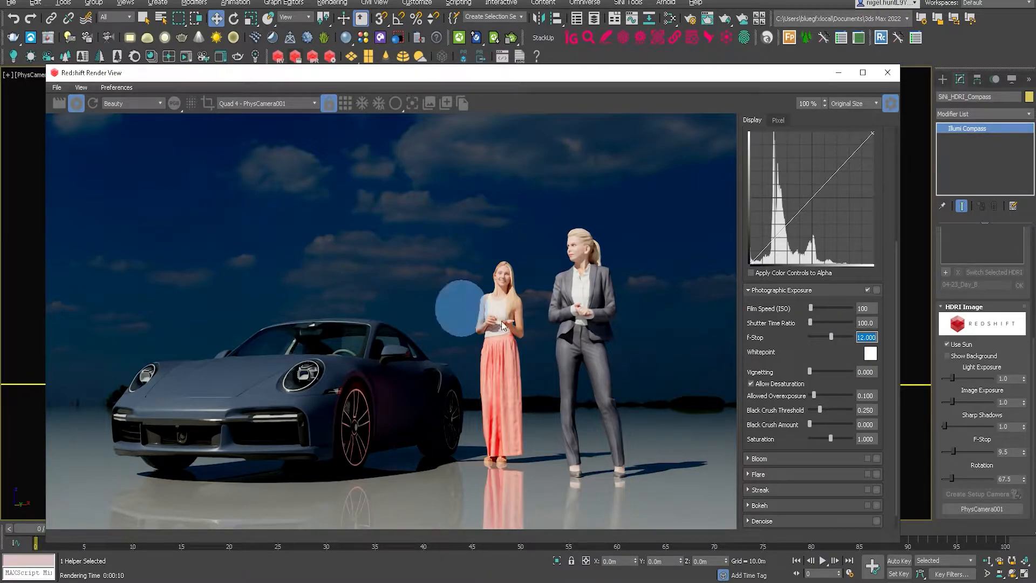
Step: Raise the HDRI image exposure to 3.85 and set the render's color control exposure to -0.58
mouse_move(954, 406)
left_mouse_down()
mouse_move(992, 411)
mouse_move(969, 412)
left_mouse_up()
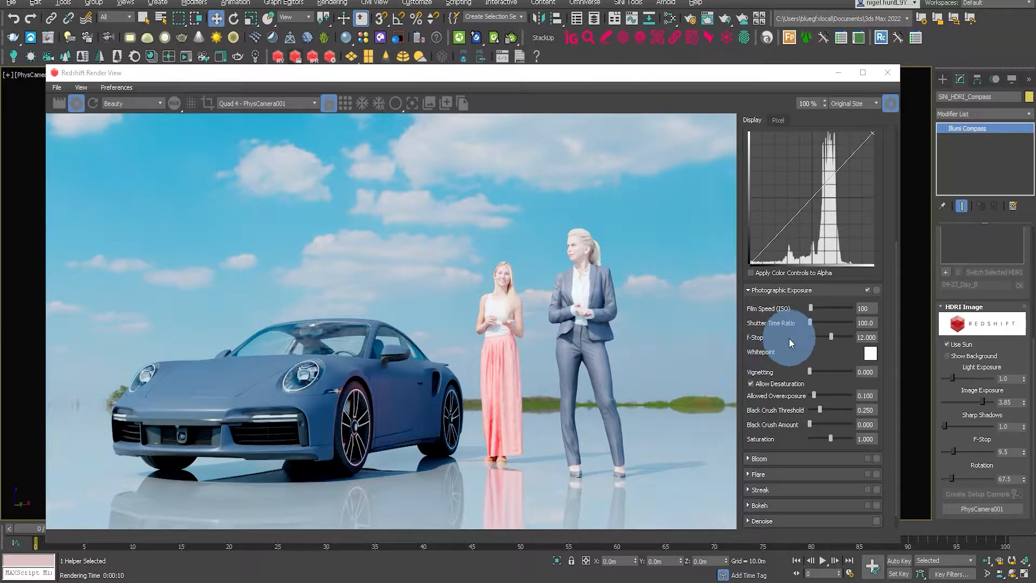
scroll(785, 213, "up", 3)
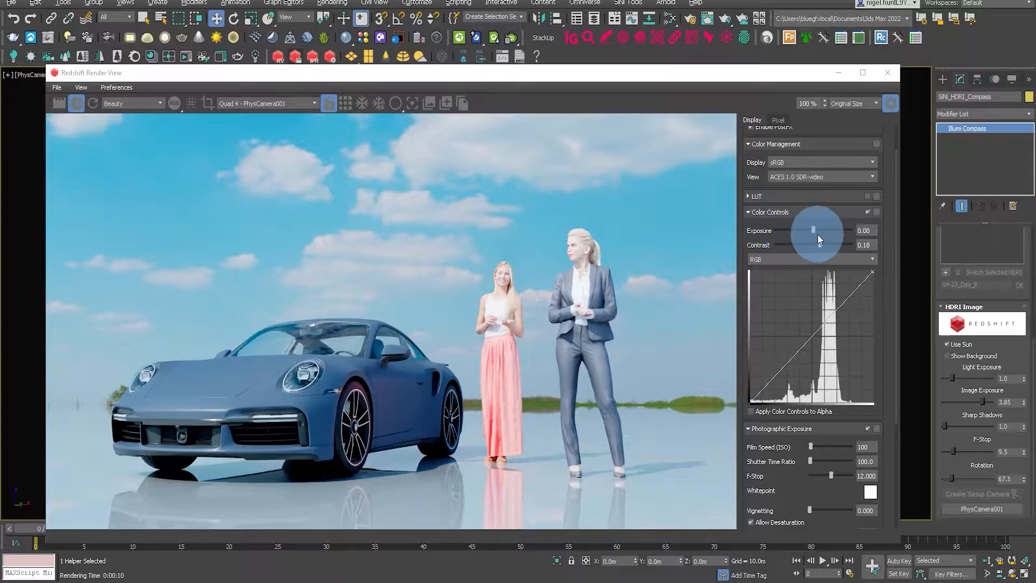
left_click_drag(814, 228, 807, 231)
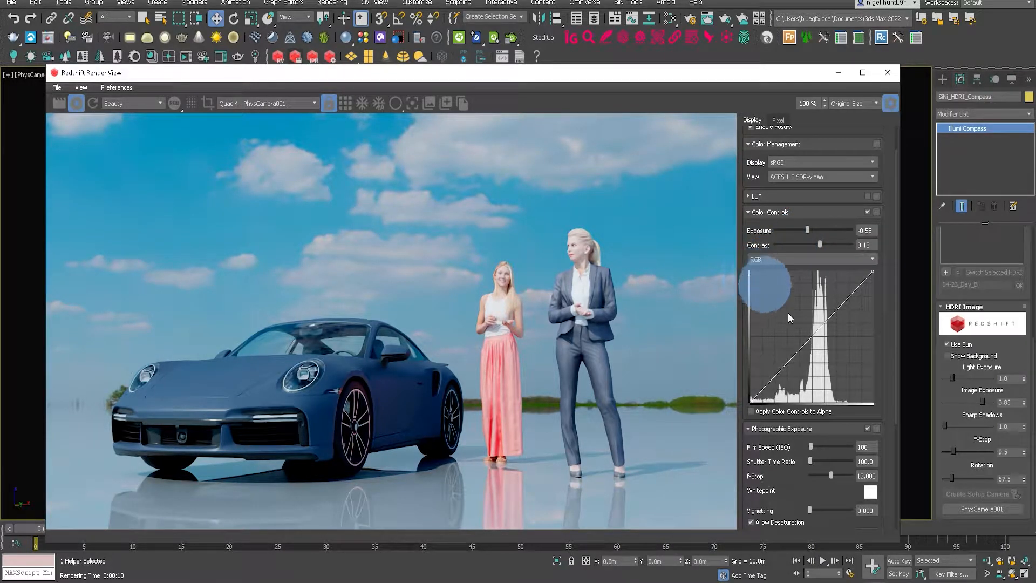
Step: Set the HDRI image exposure to 3.07 and the render's color control exposure to 0.05
mouse_move(985, 402)
left_mouse_down()
mouse_move(982, 410)
mouse_move(975, 399)
left_mouse_up()
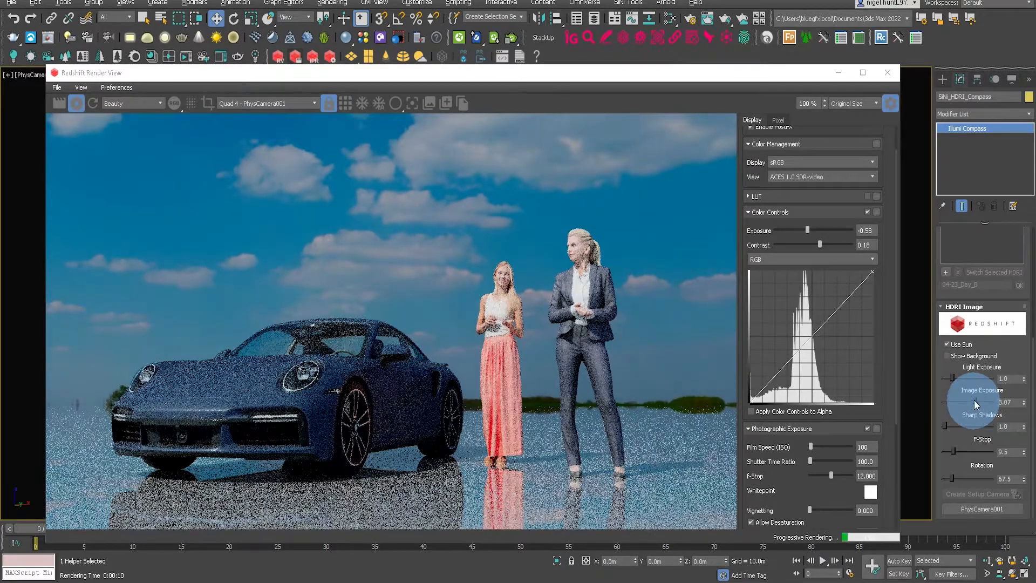
left_click_drag(808, 230, 813, 230)
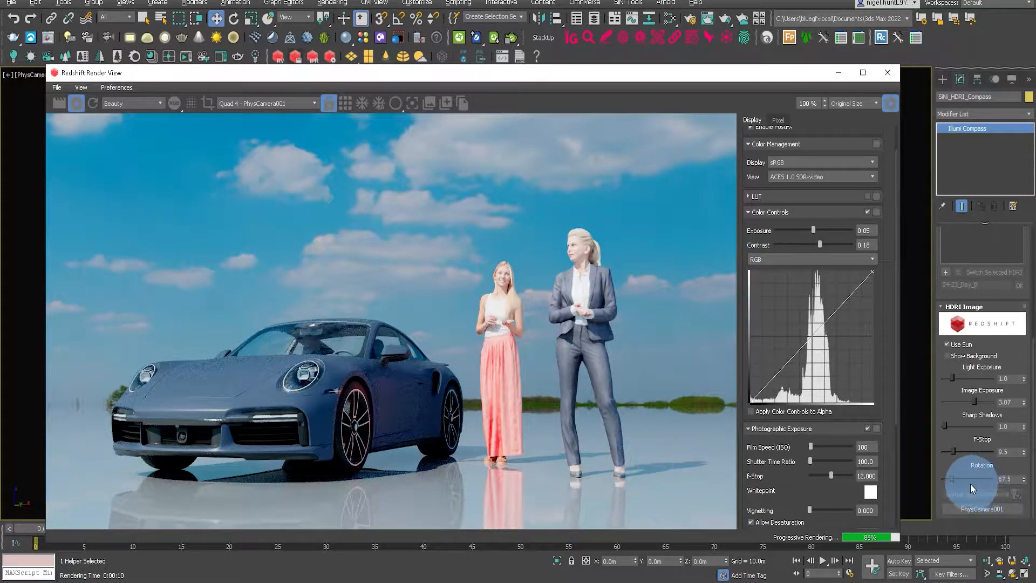
Step: Try an HDRI rotation of 270 with sharp shadows at 14.58 in the interactive render
left_click_drag(950, 477, 988, 485)
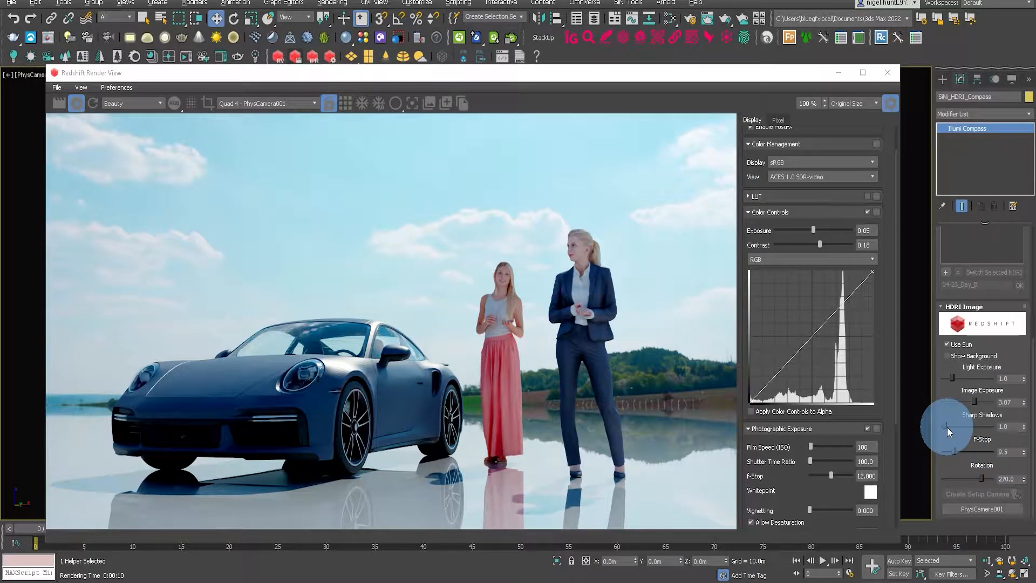
mouse_move(947, 426)
left_mouse_down()
mouse_move(991, 432)
mouse_move(982, 425)
left_mouse_up()
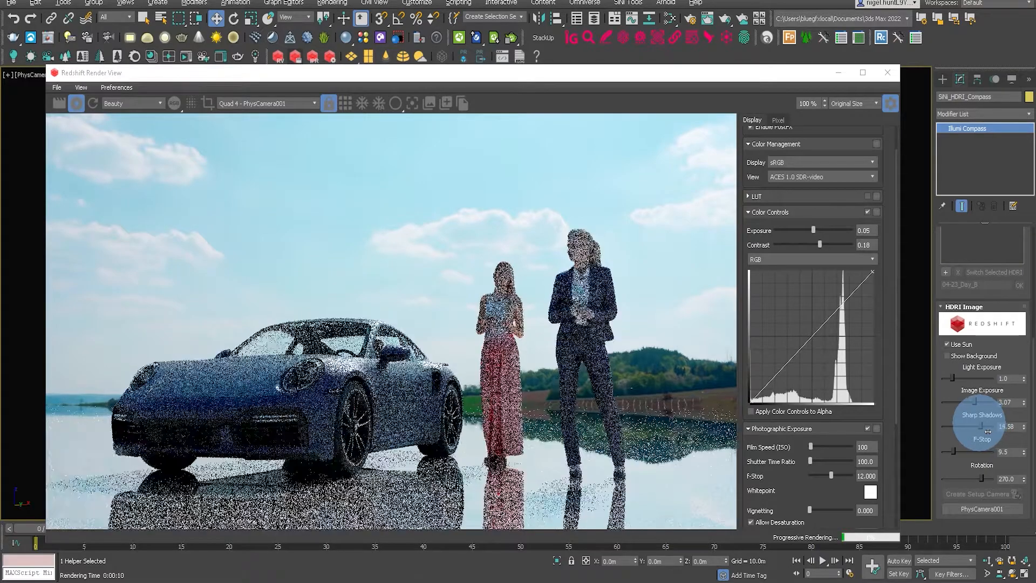
left_click(319, 480)
left_click(86, 489)
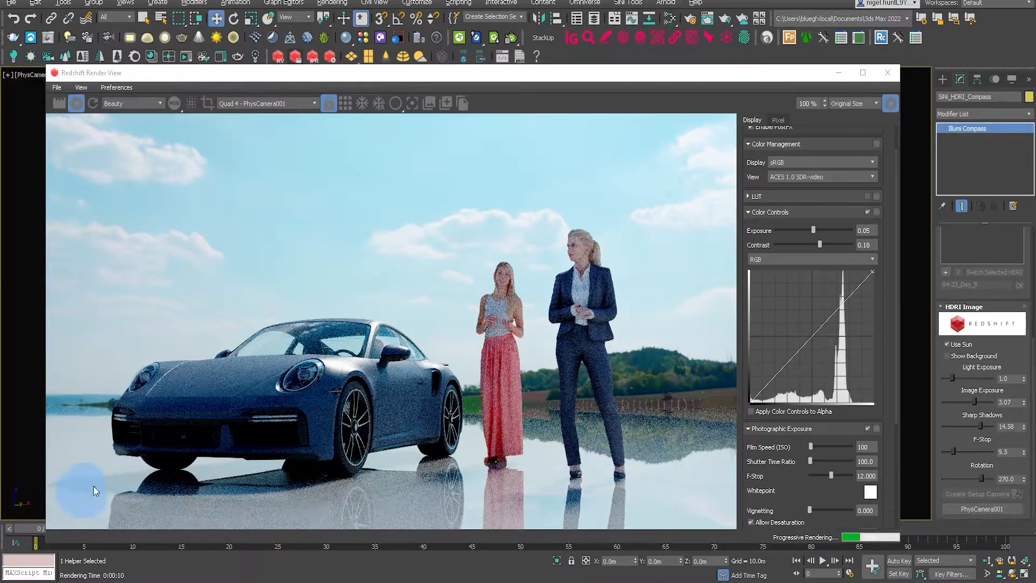
left_click(428, 478)
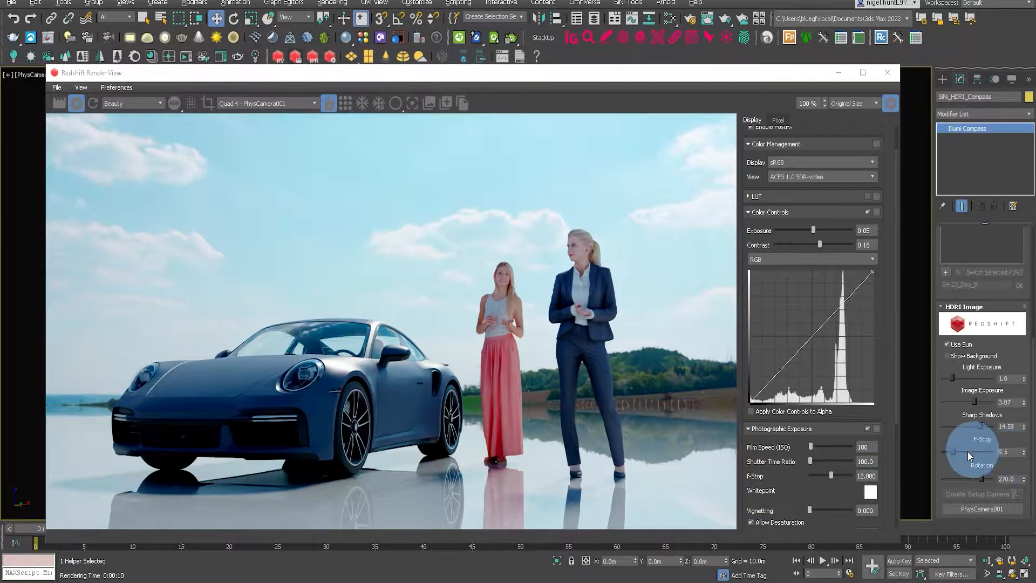
Step: Set the HDRI's f-stop to 6.0 and the render's photographic exposure f-stop to 9
left_click_drag(957, 450, 913, 462)
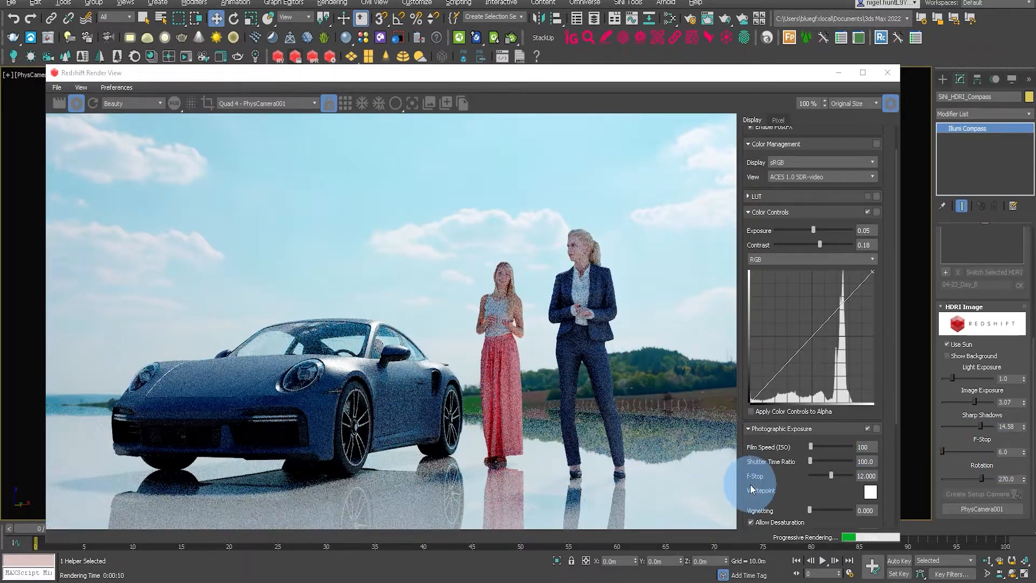
left_click_drag(831, 474, 824, 477)
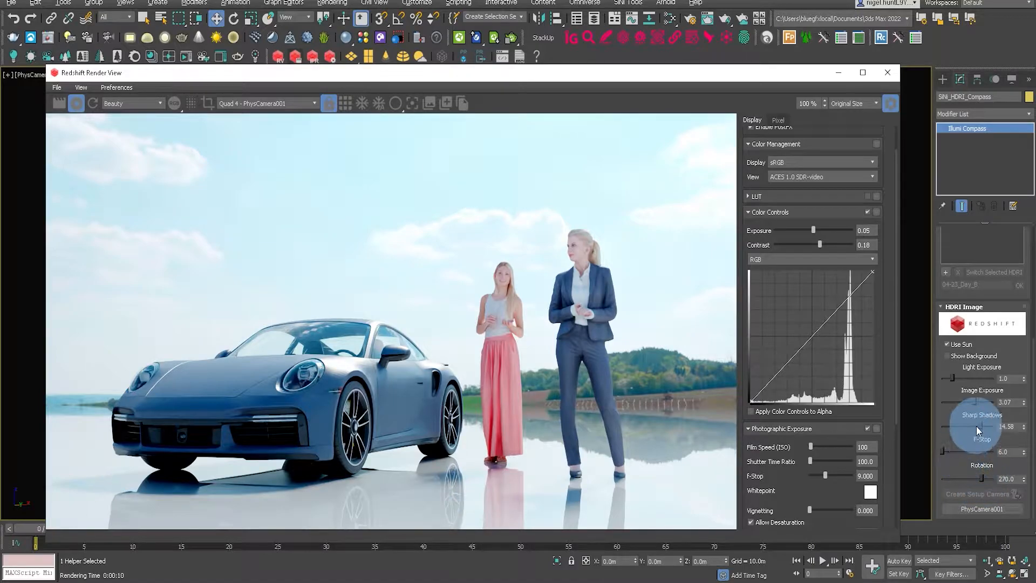
Step: Try 0.0 for the HDRI's sharp shadows and rotation, ending at 4.58 for sharp shadows and 240 for rotation
left_click_drag(980, 425, 934, 437)
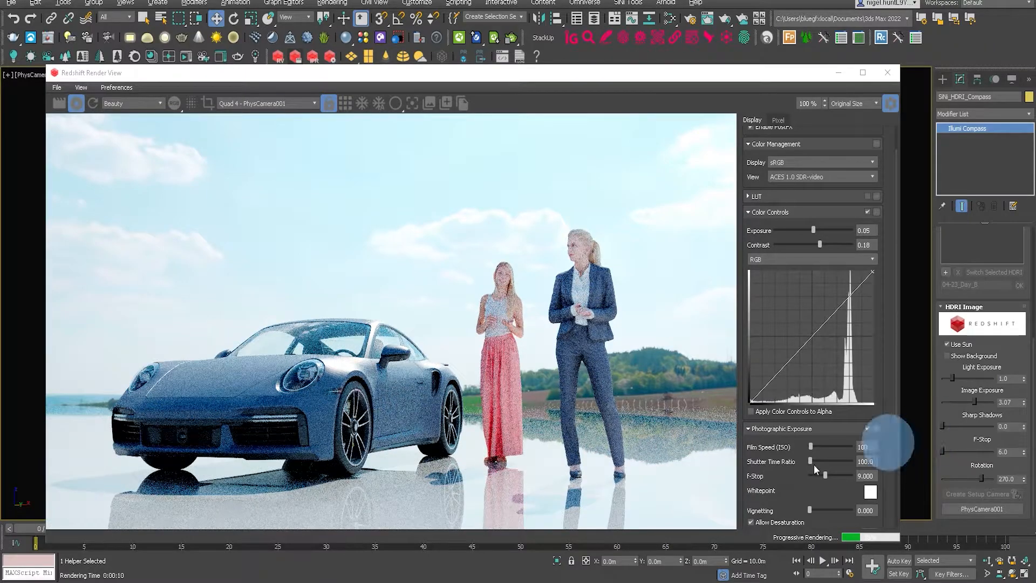
left_click_drag(950, 426, 954, 426)
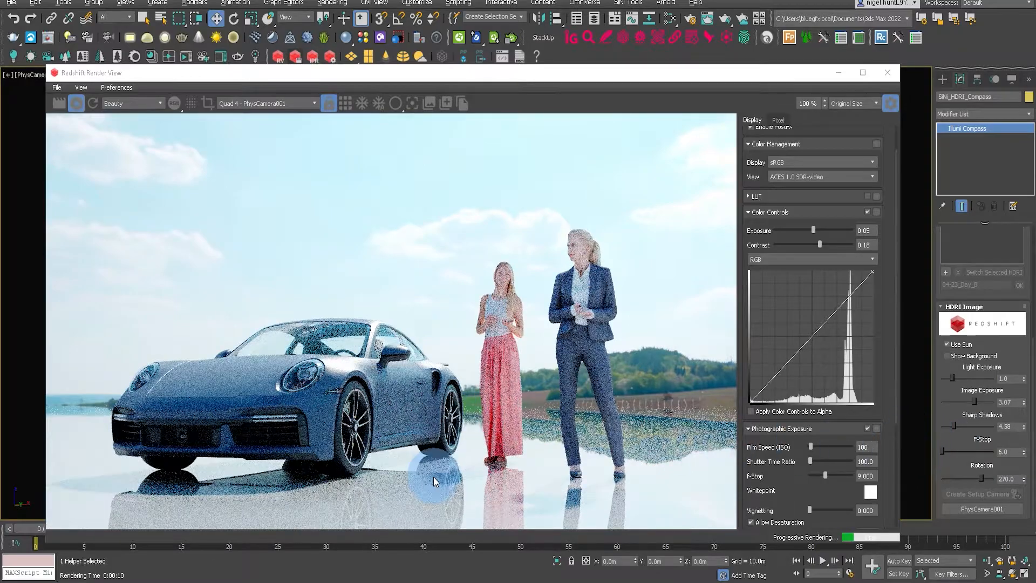
left_click_drag(983, 477, 943, 491)
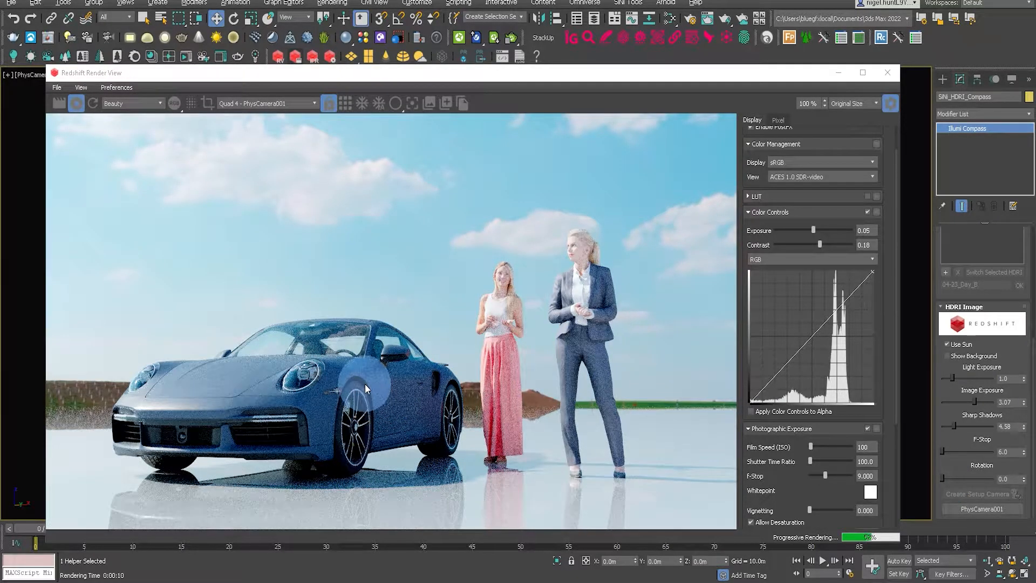
left_click_drag(944, 479, 984, 493)
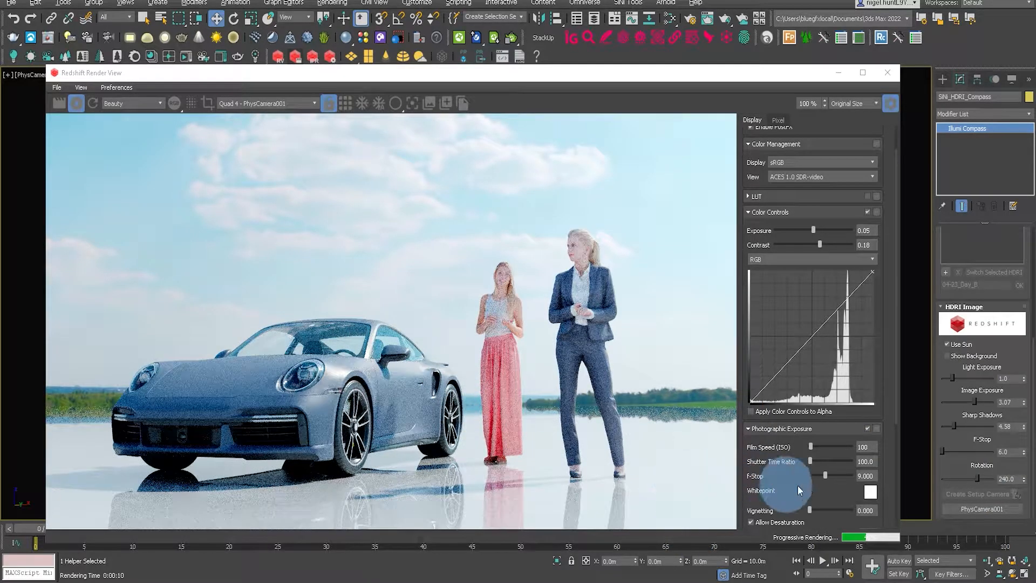
Step: Set the photographic exposure f-stop to 10.5, then run a full render of the PhysCamera001 view and minimize the Redshift Render View
left_click_drag(826, 477, 828, 474)
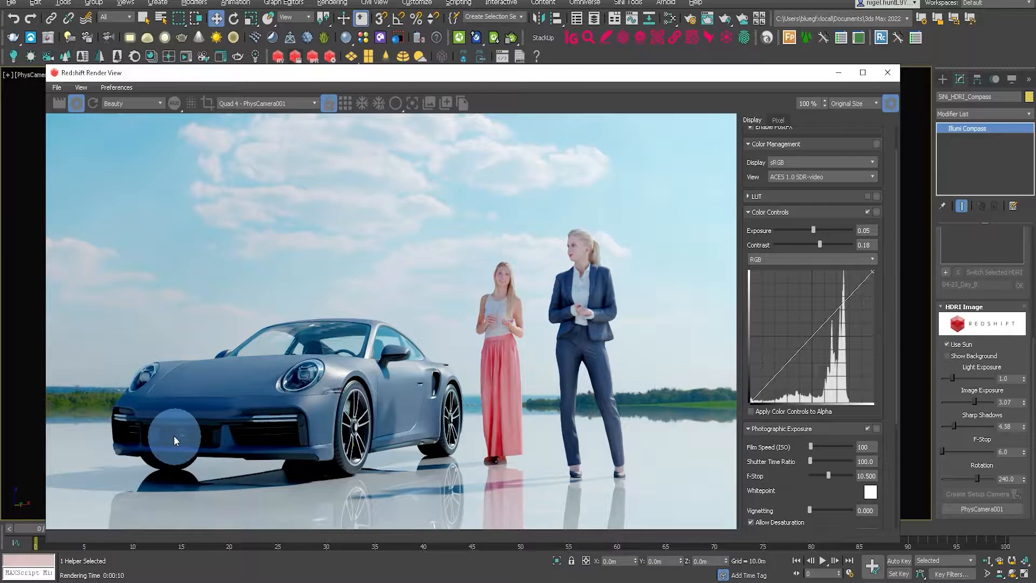
left_click(59, 103)
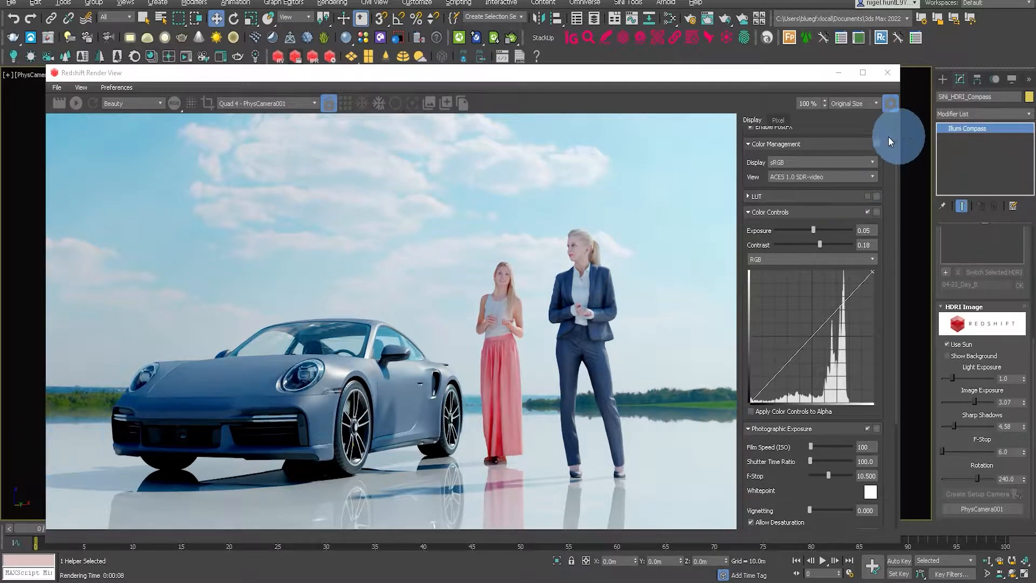
left_click(838, 72)
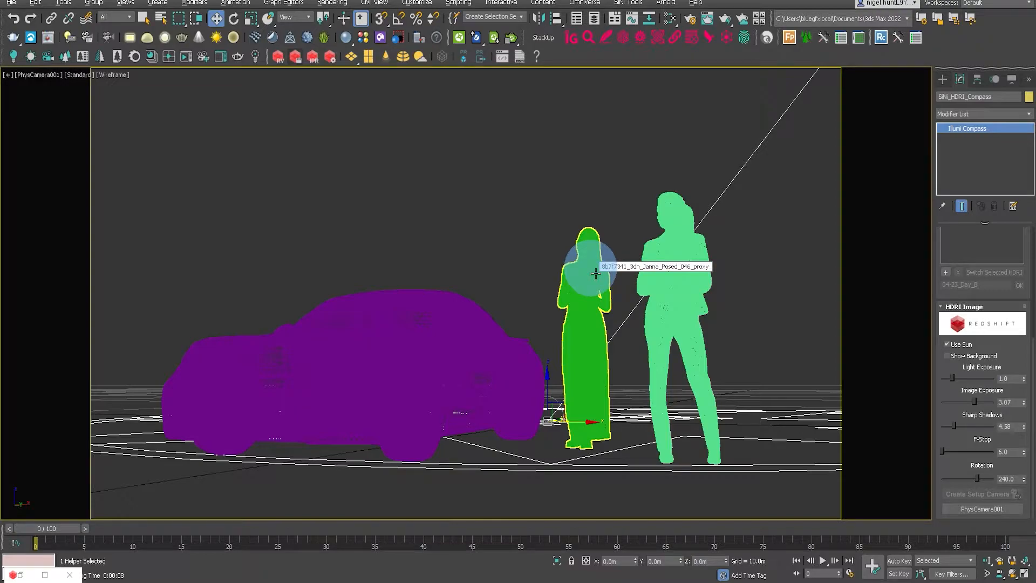
Step: Open the SiNi Illumi HDRI wizard and select the 04-03_Sun_B HDRI from the 3 - Noemotion library
left_click(639, 38)
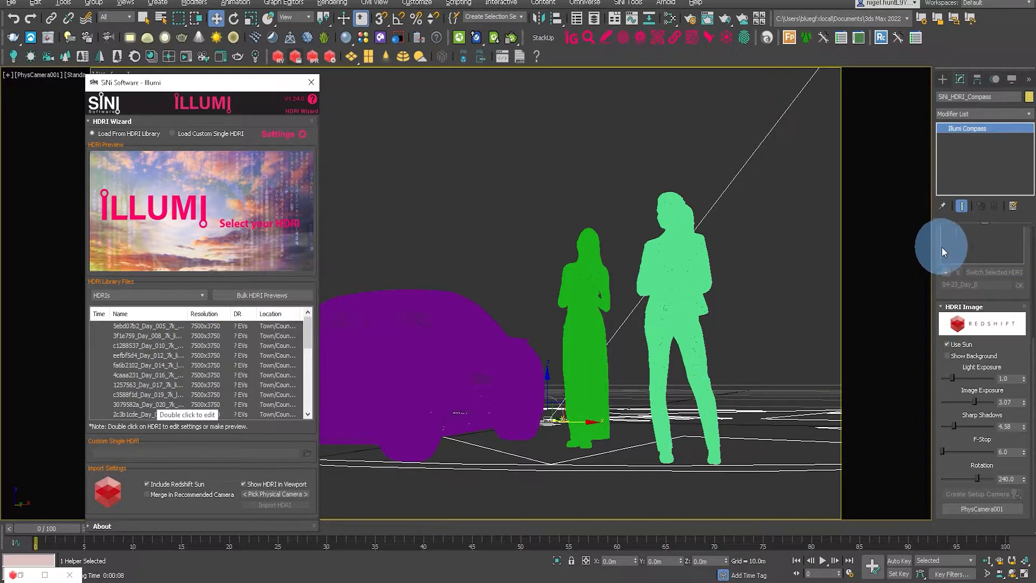
left_click_drag(944, 249, 944, 463)
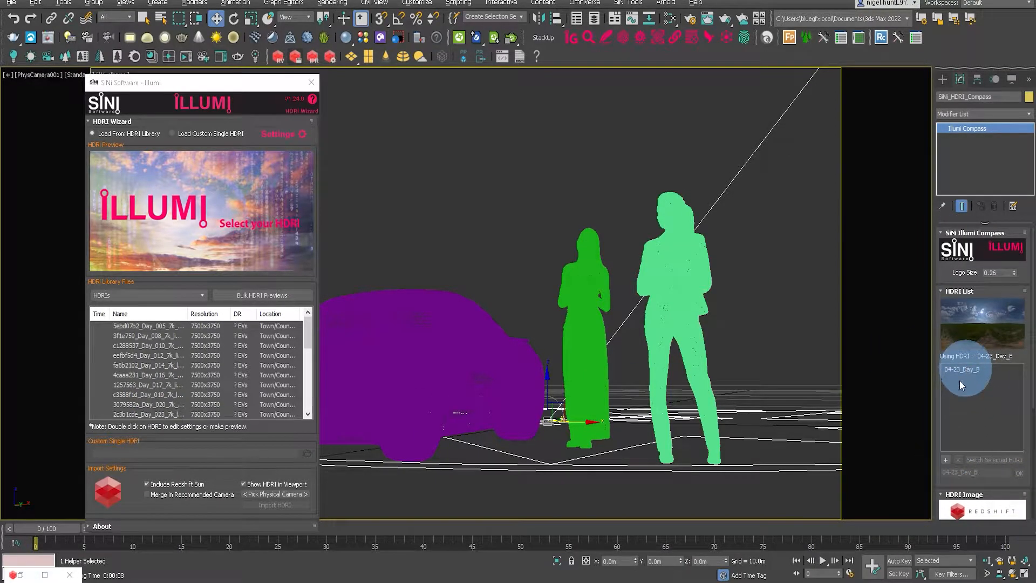
left_click(947, 460)
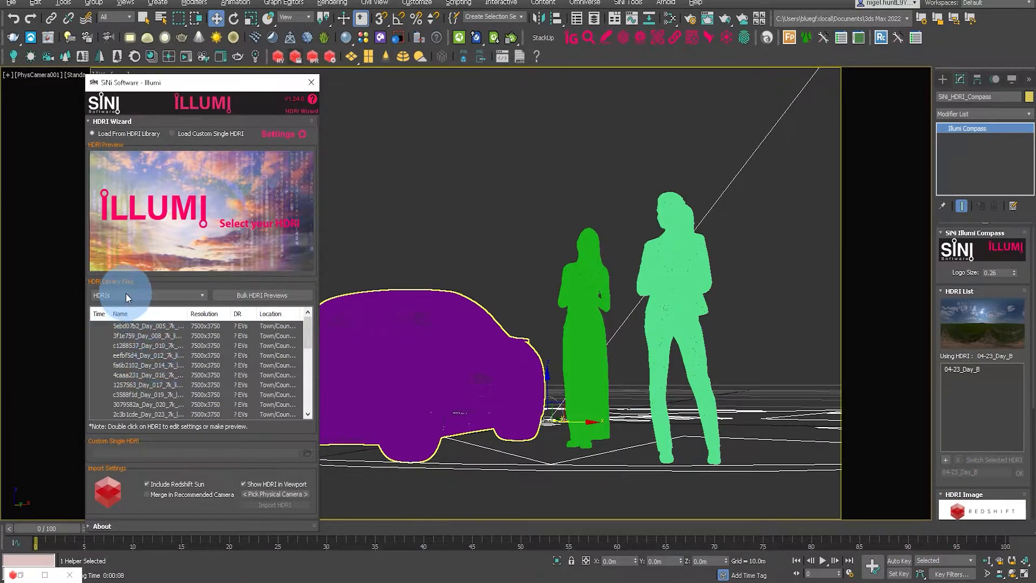
left_click(125, 293)
left_click(124, 325)
left_click(128, 394)
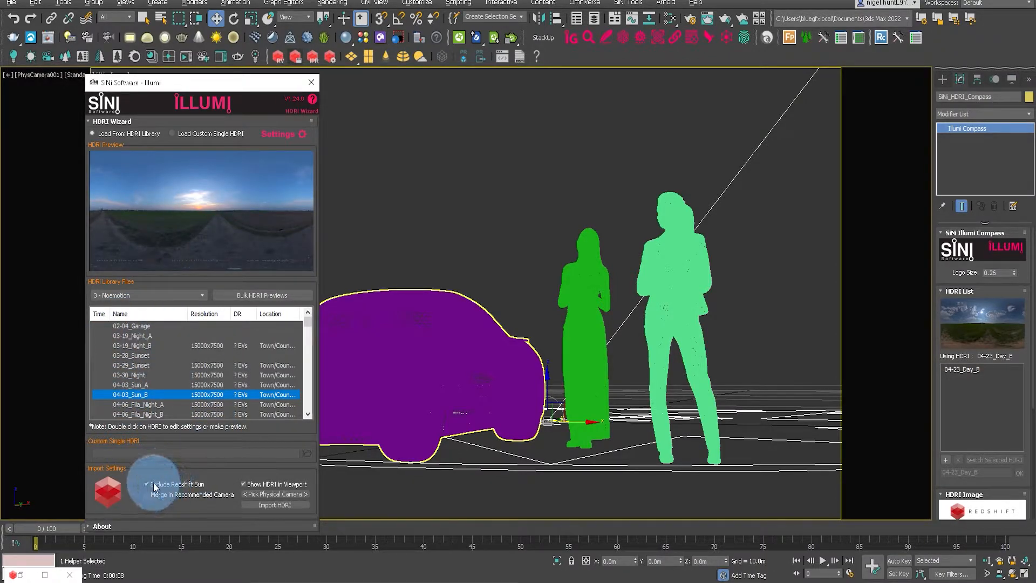
Step: Assign PhysCamera001 as the physical camera and import the selected HDRI with the Redshift sun included
left_click(263, 494)
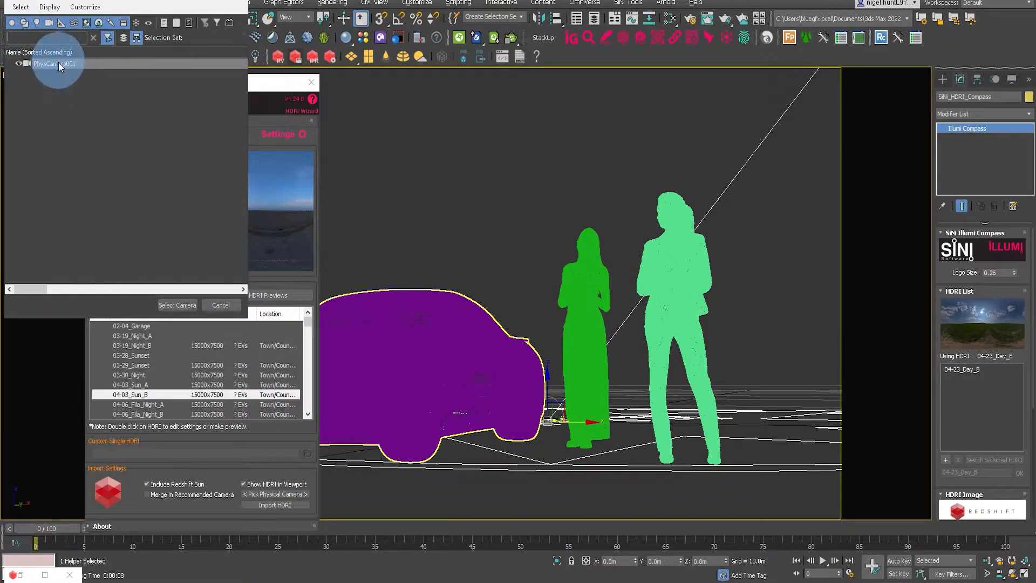
left_click(176, 304)
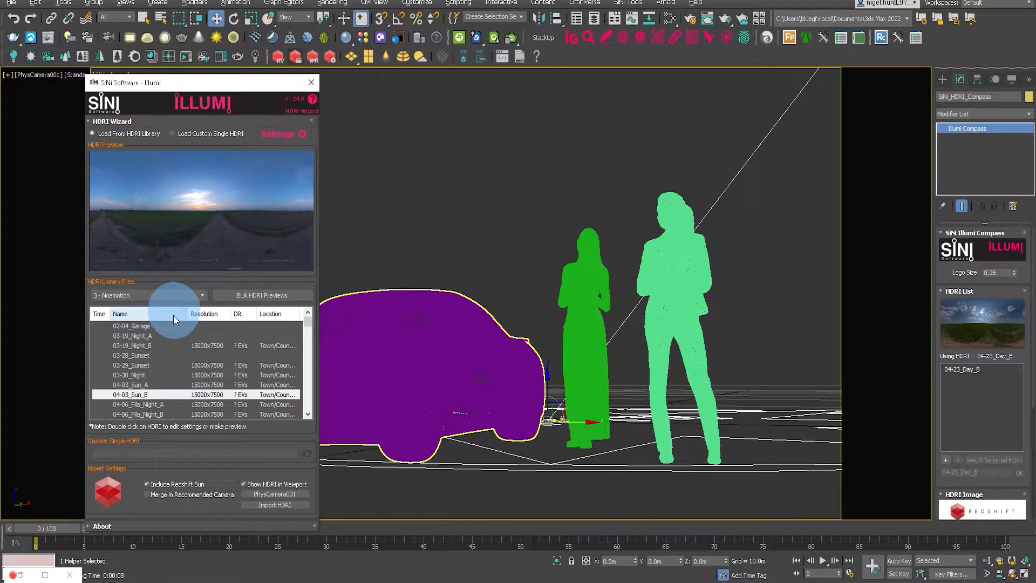
left_click(263, 505)
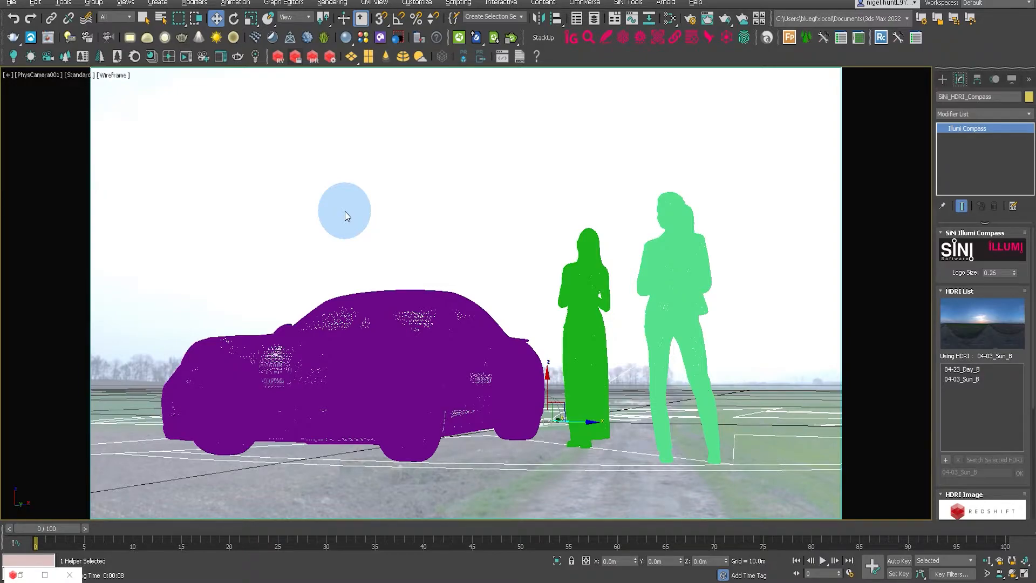
Step: Preview both HDRIs in the compass's HDRI list and turn off the viewport background for 04-03_Sun_B
left_click(957, 370)
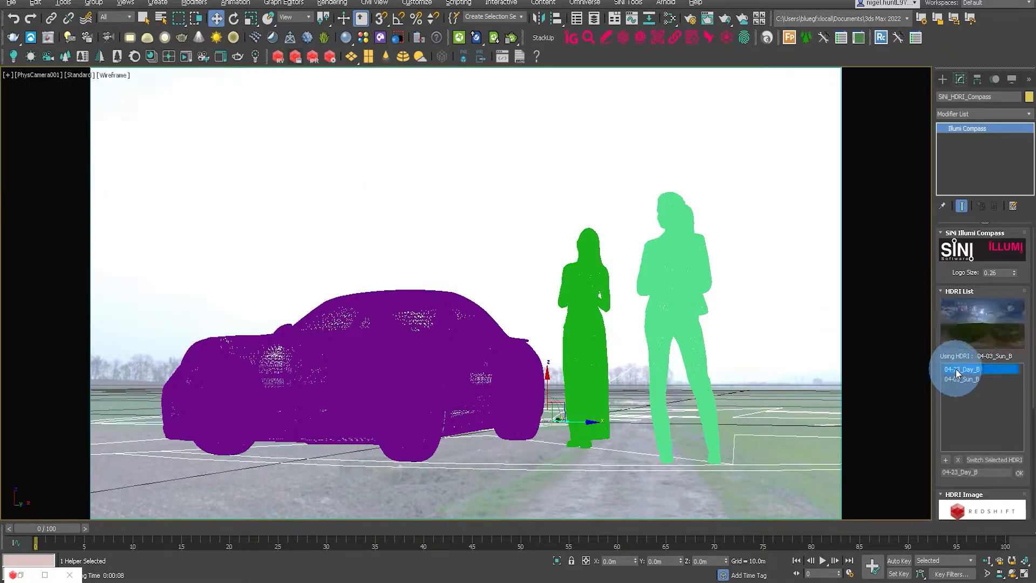
left_click(956, 379)
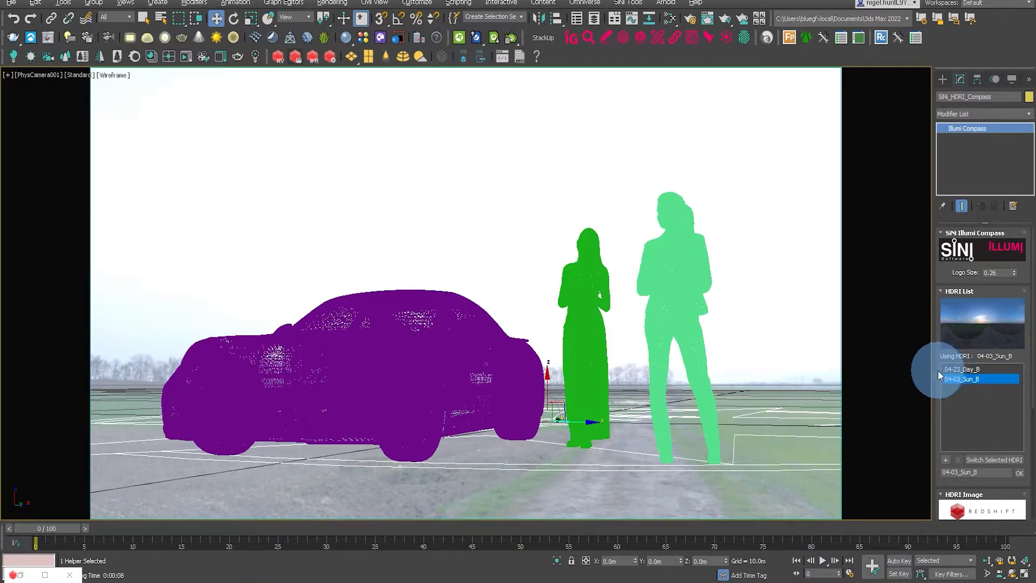
left_click_drag(938, 370, 926, 242)
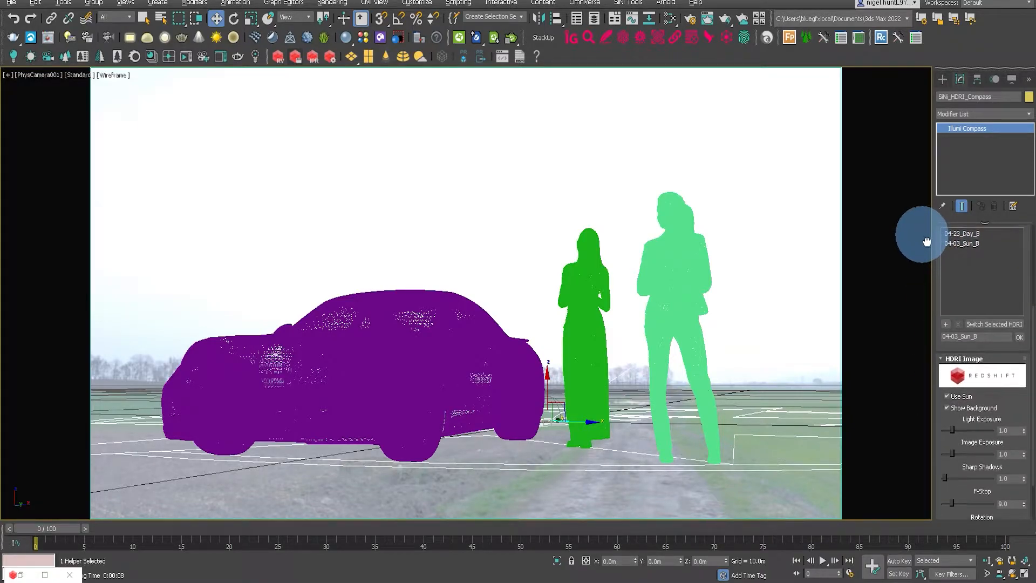
left_click(945, 406)
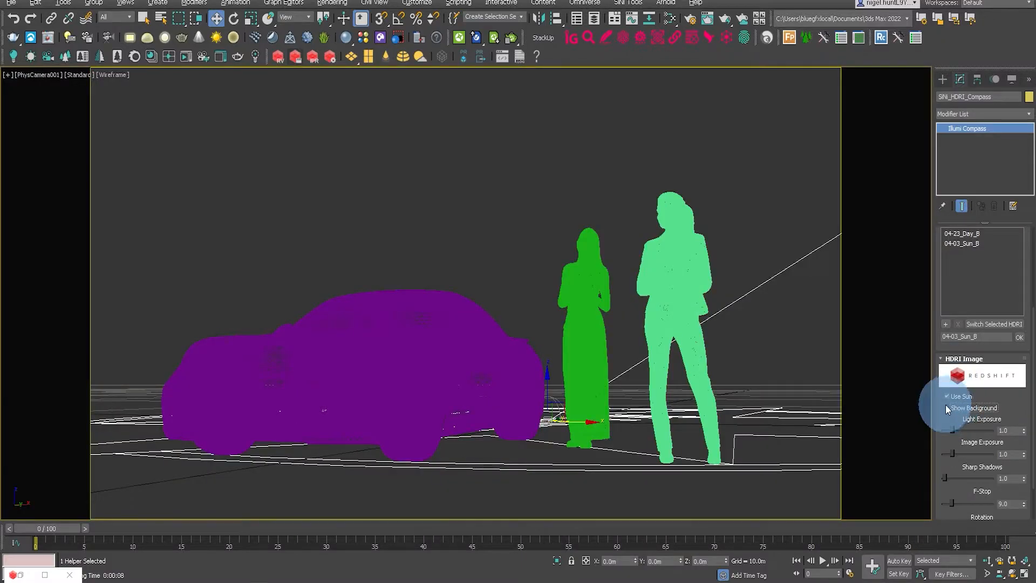
left_click(960, 243)
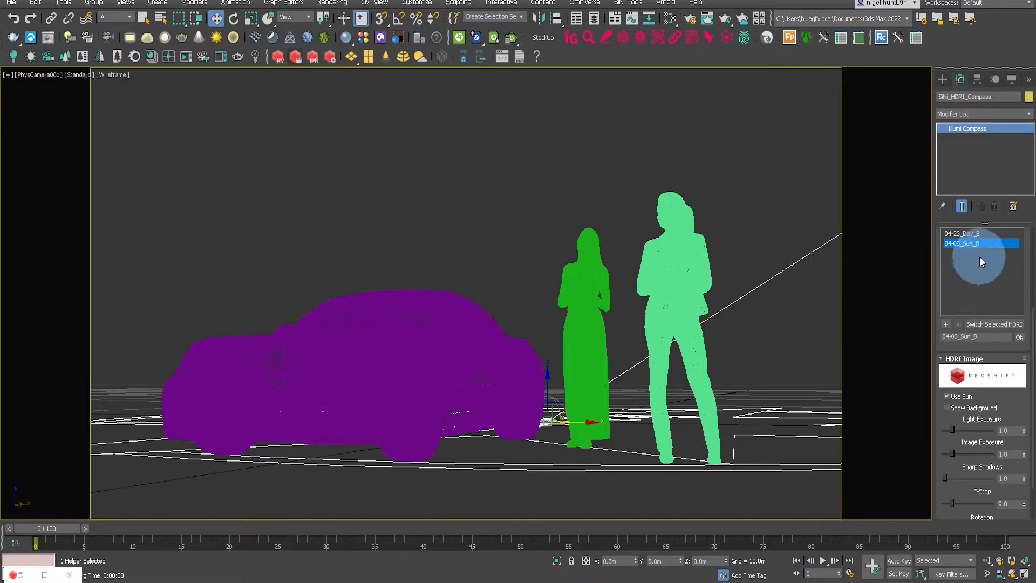
Step: Start the interactive Redshift render with the sunset HDRI and try different rotations, ending at 270
left_click(295, 57)
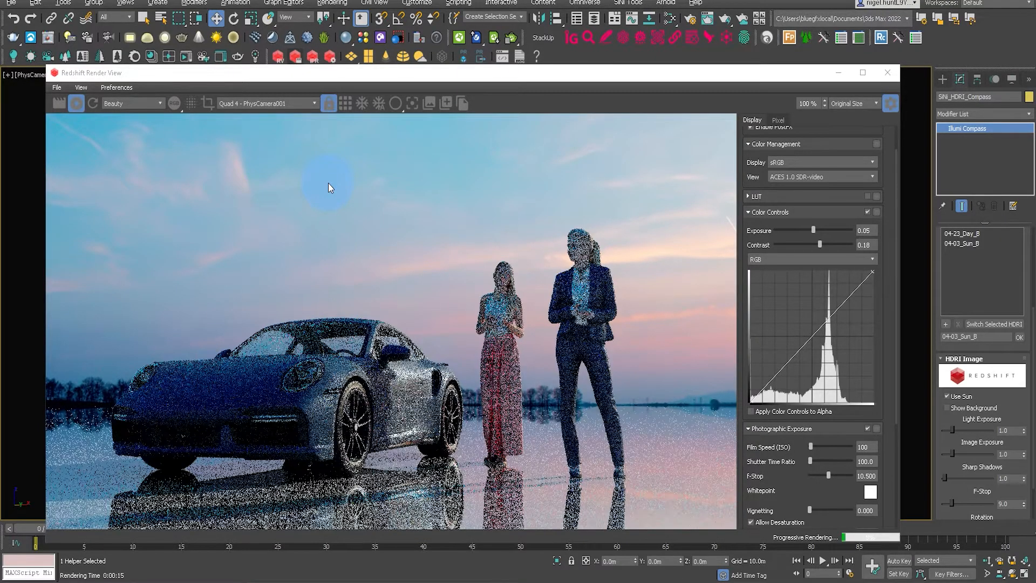
left_click(952, 515)
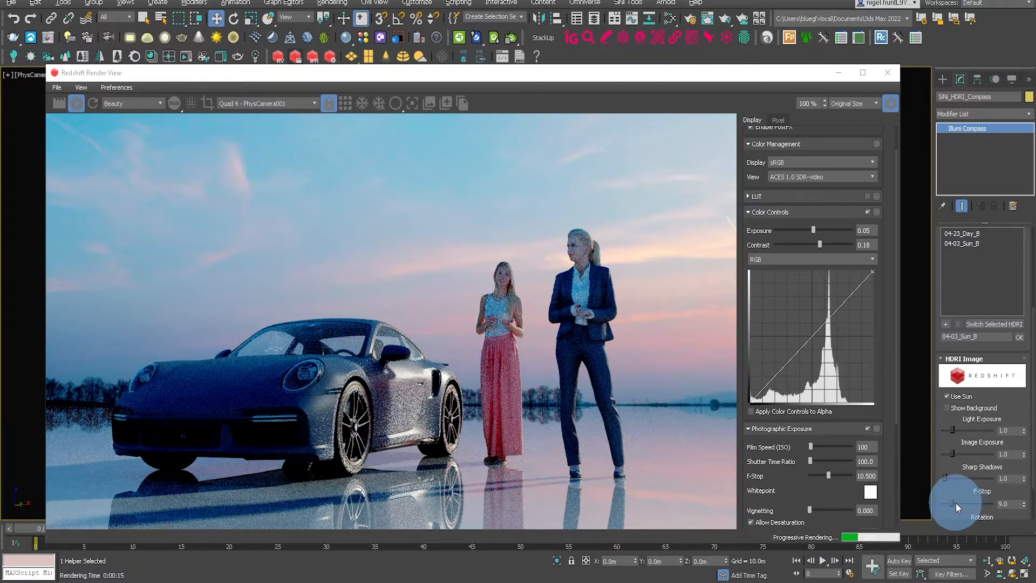
left_click_drag(956, 505, 994, 486)
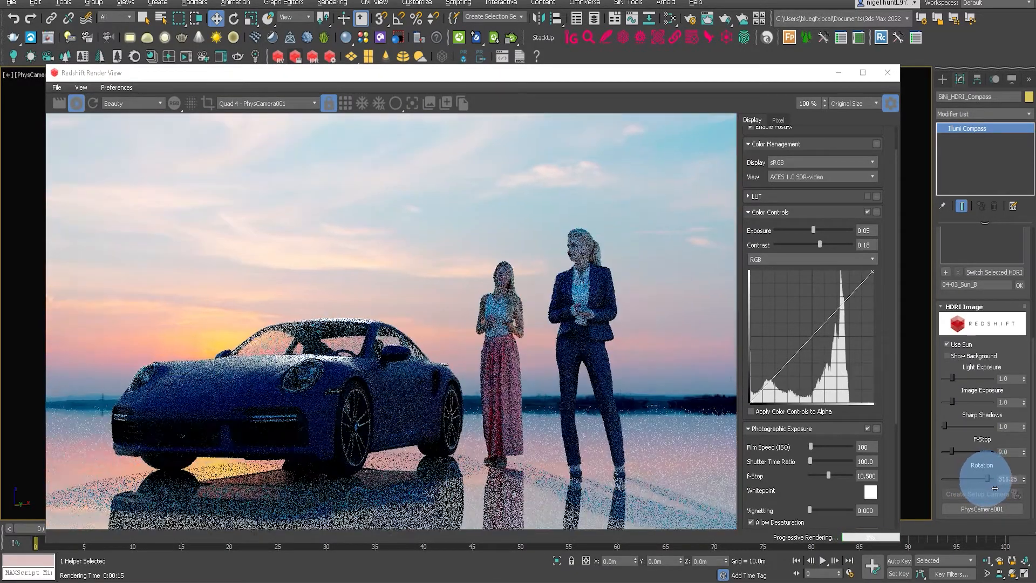
left_click_drag(994, 488, 988, 494)
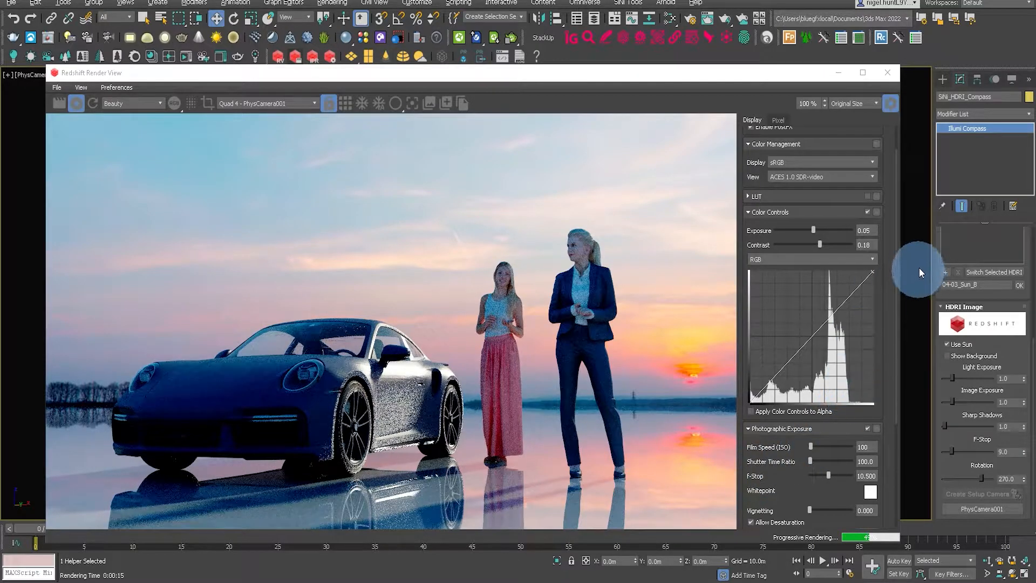
Step: Compare the two HDRIs in the interactive render by switching to 04-23_Day_B and back to 04-03_Sun_B
left_click_drag(938, 249, 943, 354)
left_click(957, 330)
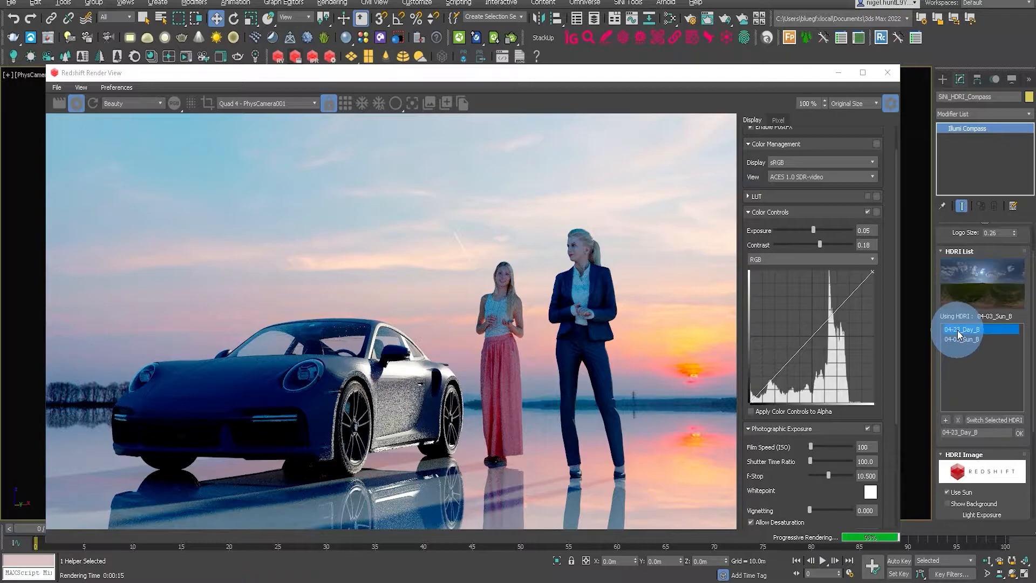
double_click(957, 330)
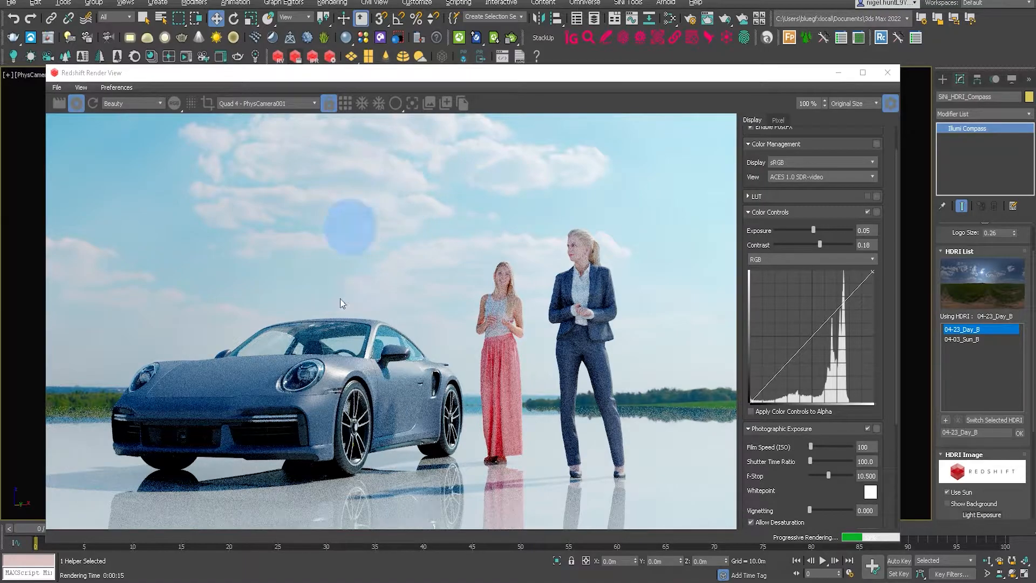
double_click(969, 339)
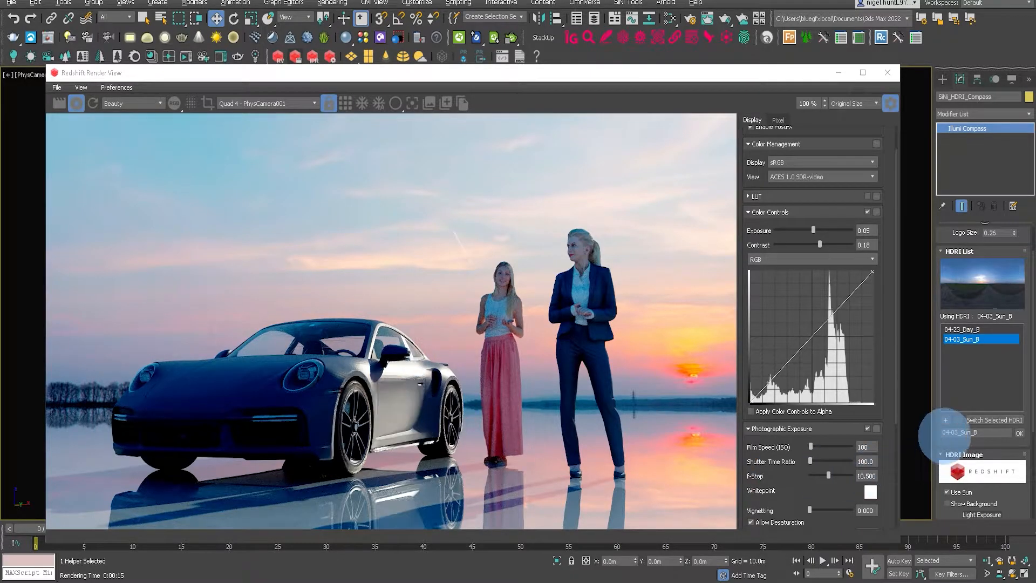
left_click_drag(943, 396, 848, 59)
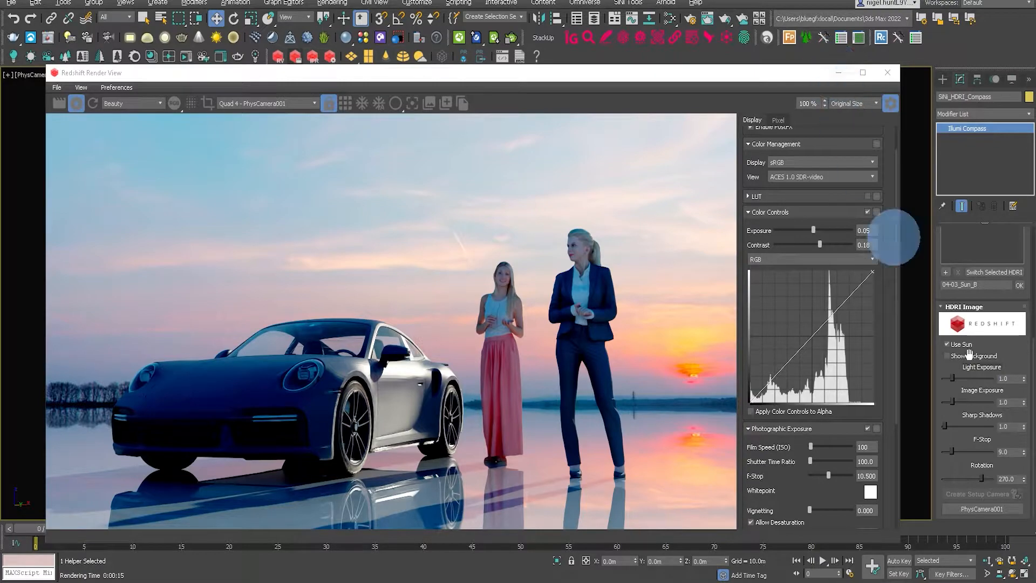
Step: Minimize the Redshift render view, open the Illumi HDRI Wizard from the compass's HDRI list and launch its online help page
left_click(839, 72)
left_click_drag(944, 275, 963, 372)
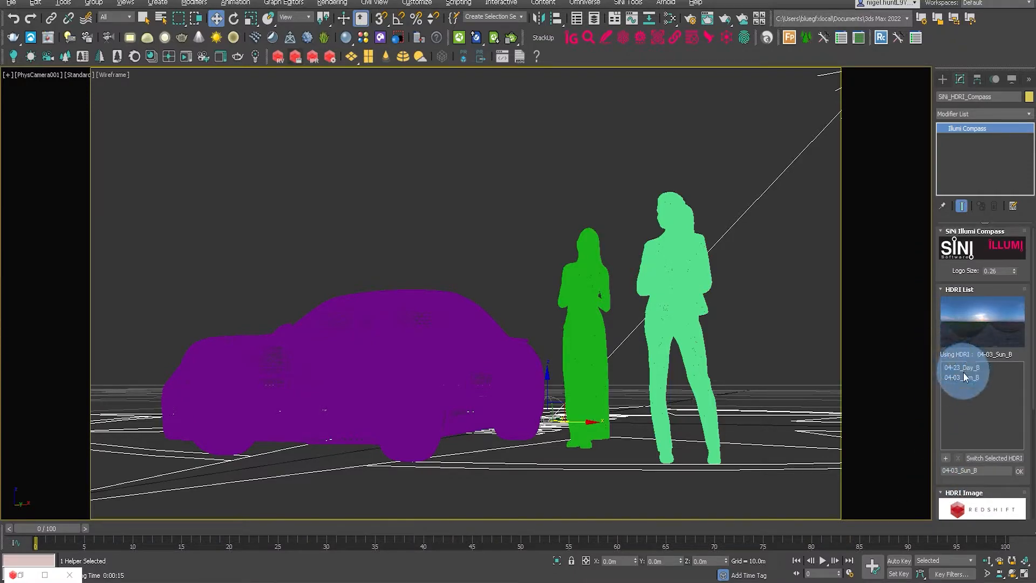
left_click(945, 458)
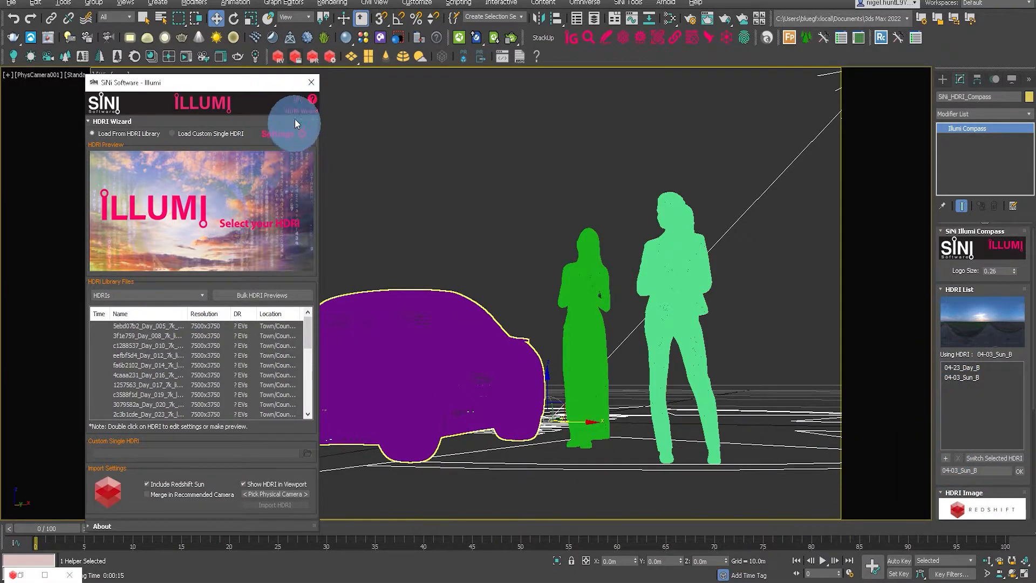
left_click(312, 100)
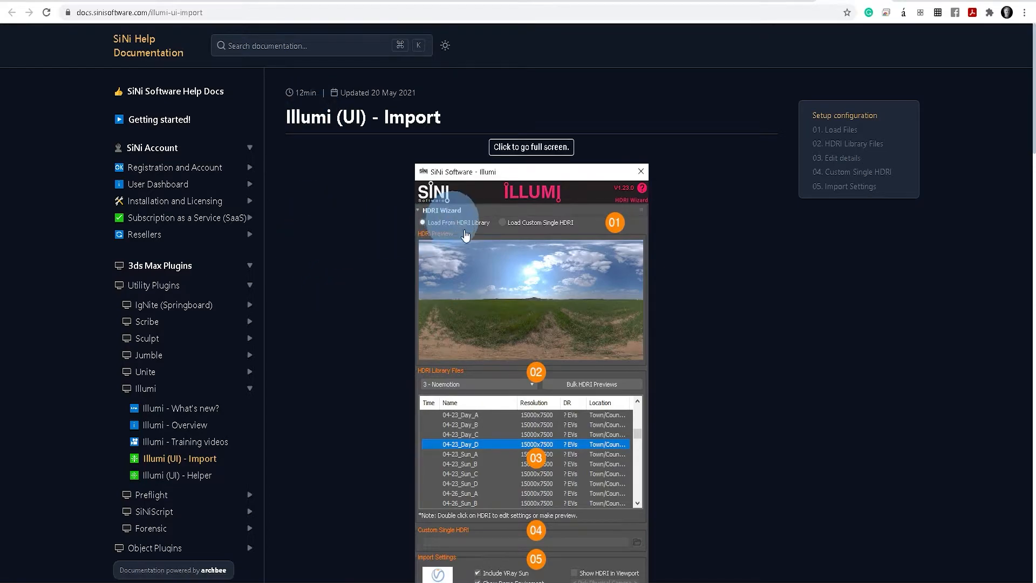
Step: Read through the Illumi (UI) - Import help page down to the import settings and the recommended camera tip
scroll(377, 243, "down", 3)
scroll(567, 269, "down", 5)
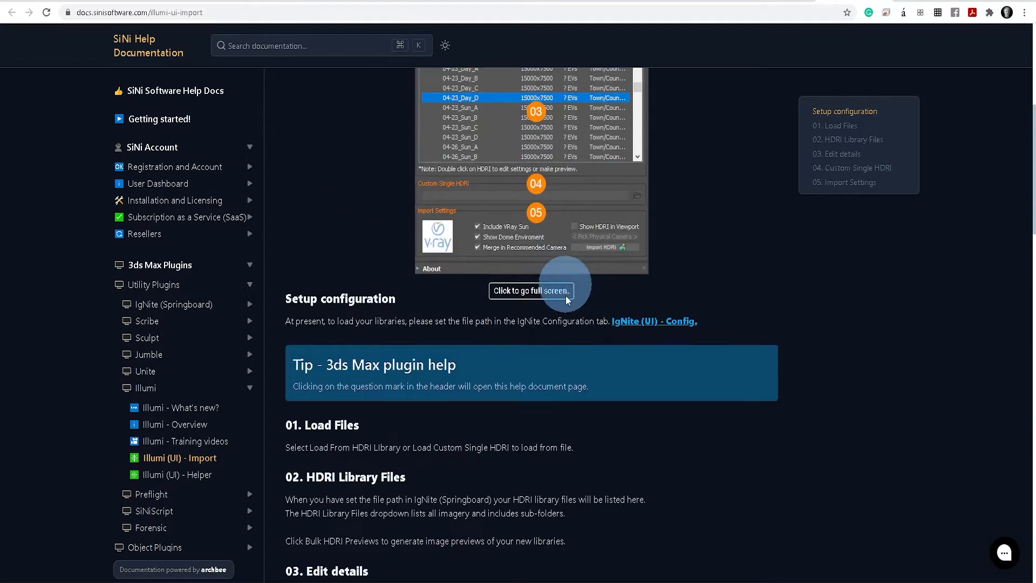
scroll(543, 366, "down", 6)
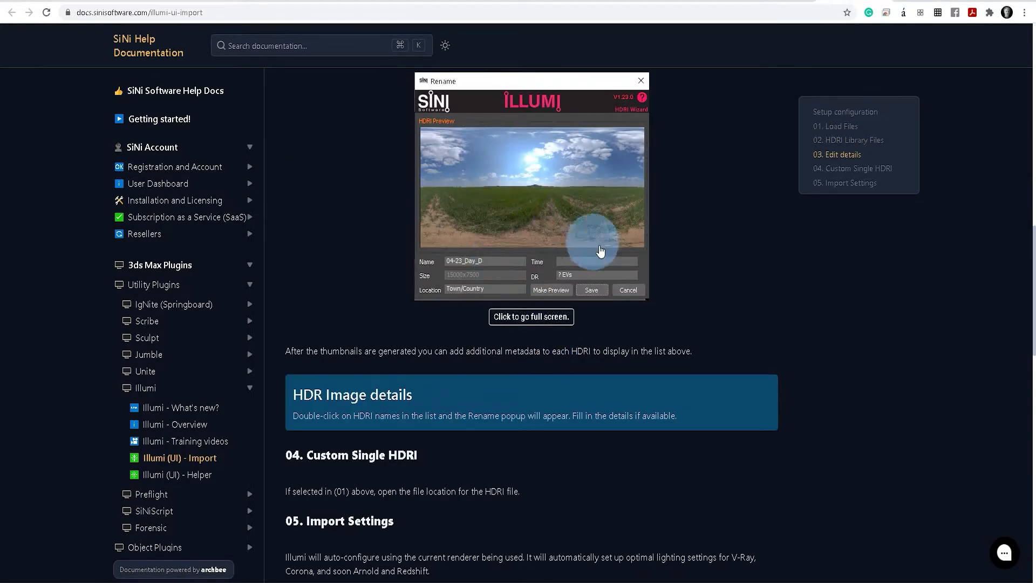
scroll(439, 348, "down", 15)
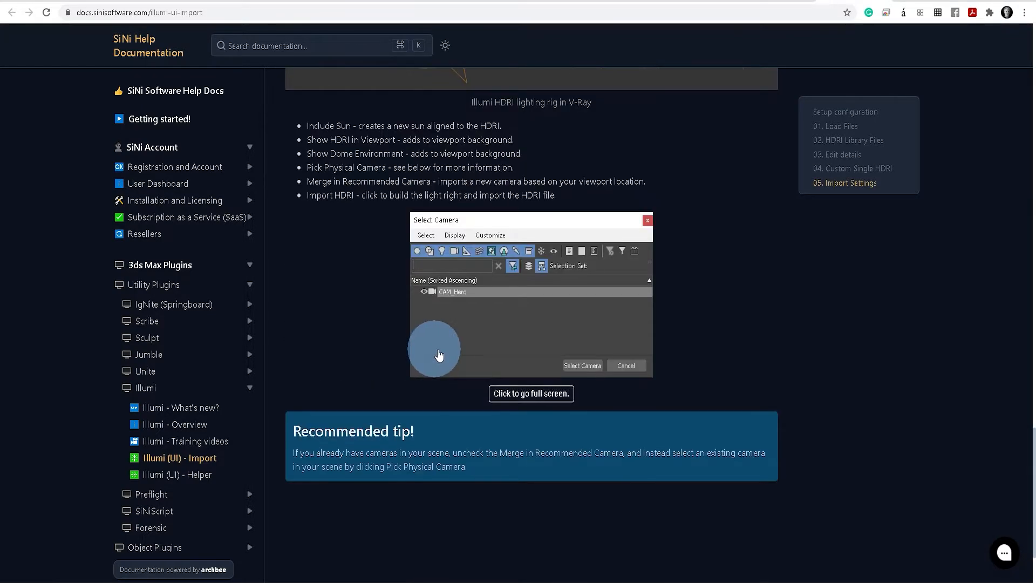
Step: Open the Illumi training videos page and look through its 60-second samplers
left_click(199, 442)
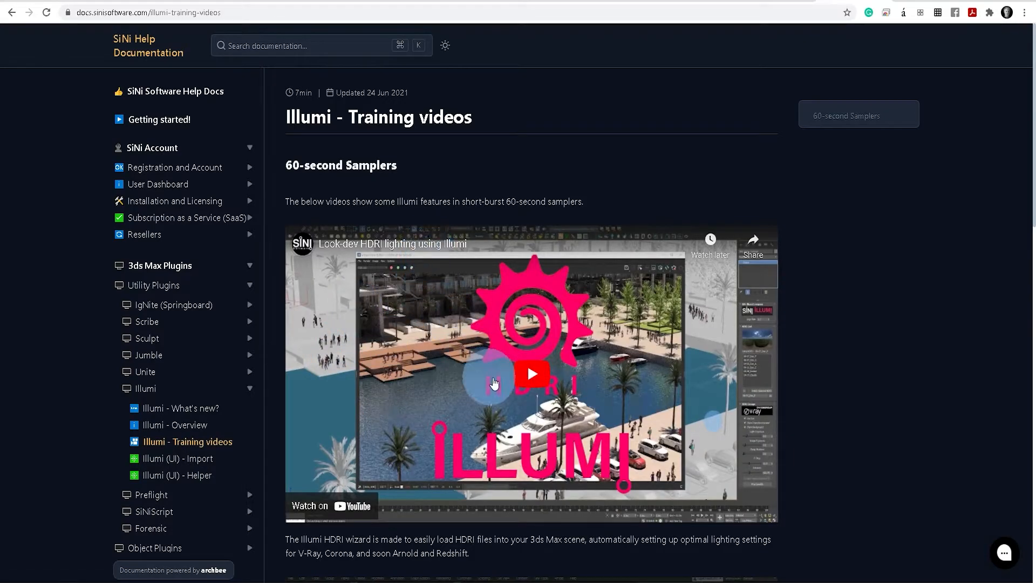
scroll(456, 354, "down", 5)
scroll(456, 354, "down", 12)
scroll(490, 475, "up", 4)
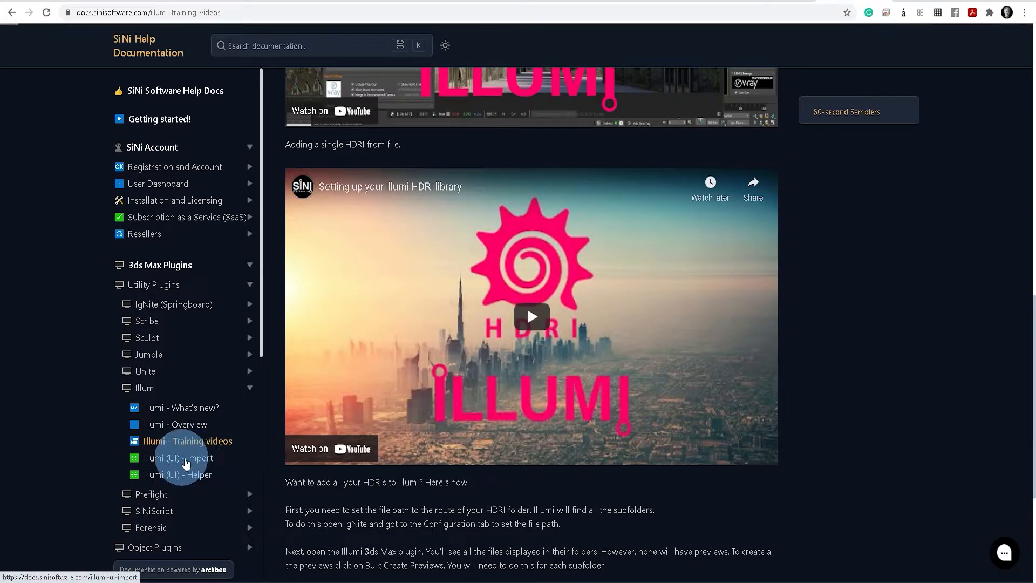
Step: Revisit the Illumi (UI) - Import page briefly, open the Illumi (UI) - Helper page and review the documented compass settings
left_click(195, 460)
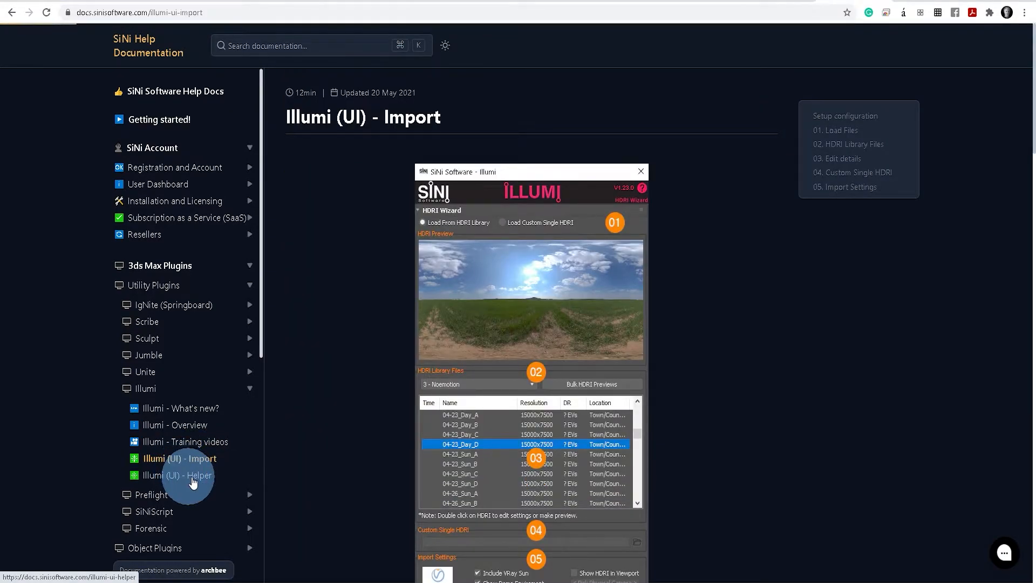
left_click(193, 476)
scroll(416, 292, "down", 8)
scroll(419, 313, "down", 5)
scroll(415, 332, "up", 8)
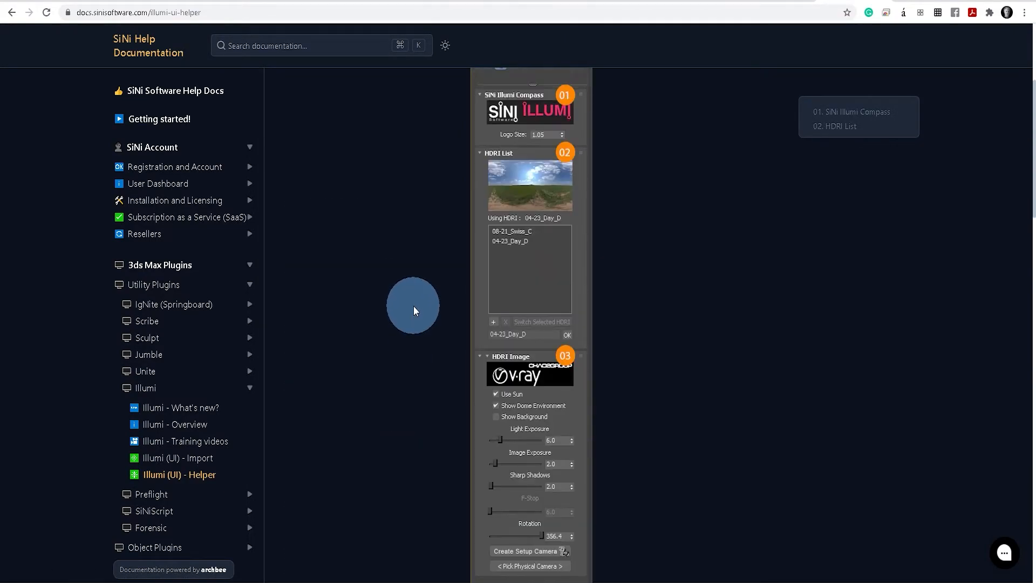
scroll(413, 306, "up", 2)
Step: Return to 3ds Max and enlarge the minimized Redshift render view to show the sunset render of the car and people
left_click(252, 582)
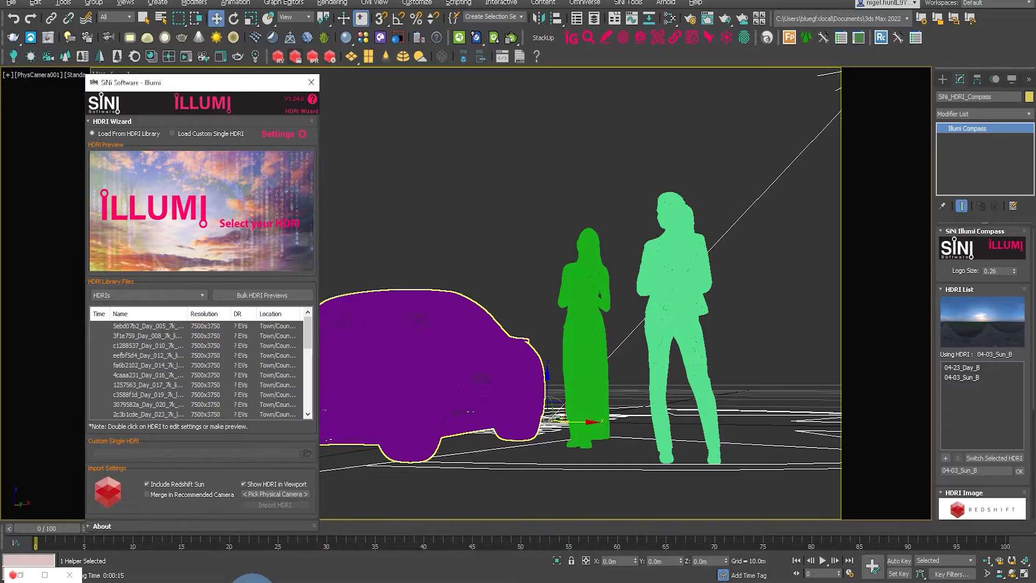
left_click(657, 359)
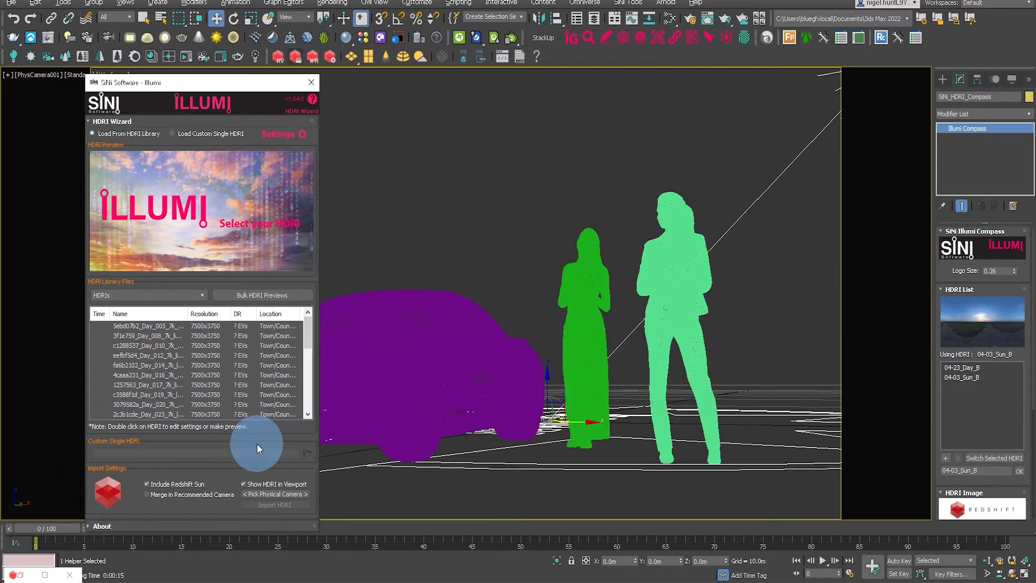
left_click(218, 385)
left_click(192, 404)
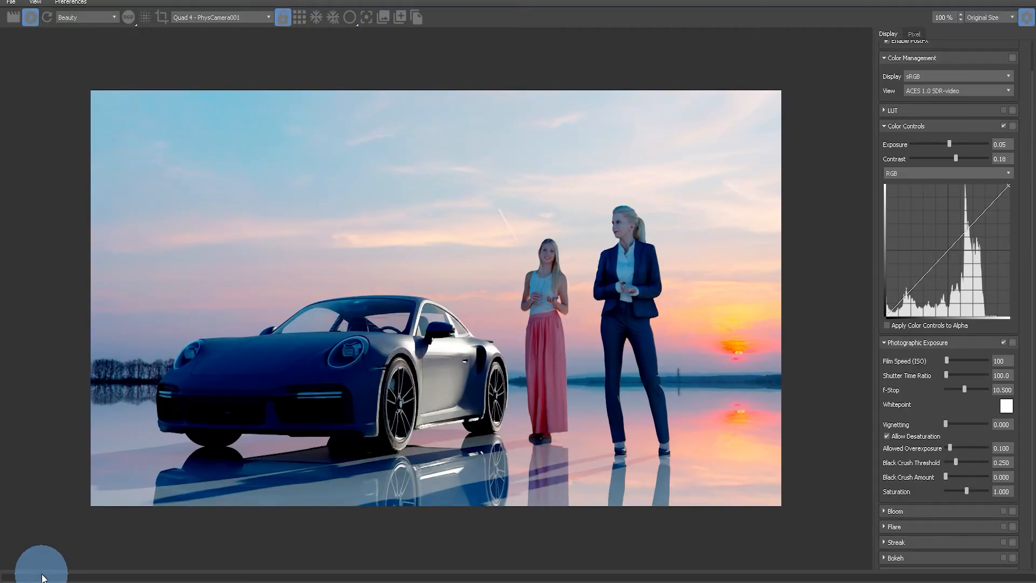
left_click(43, 577)
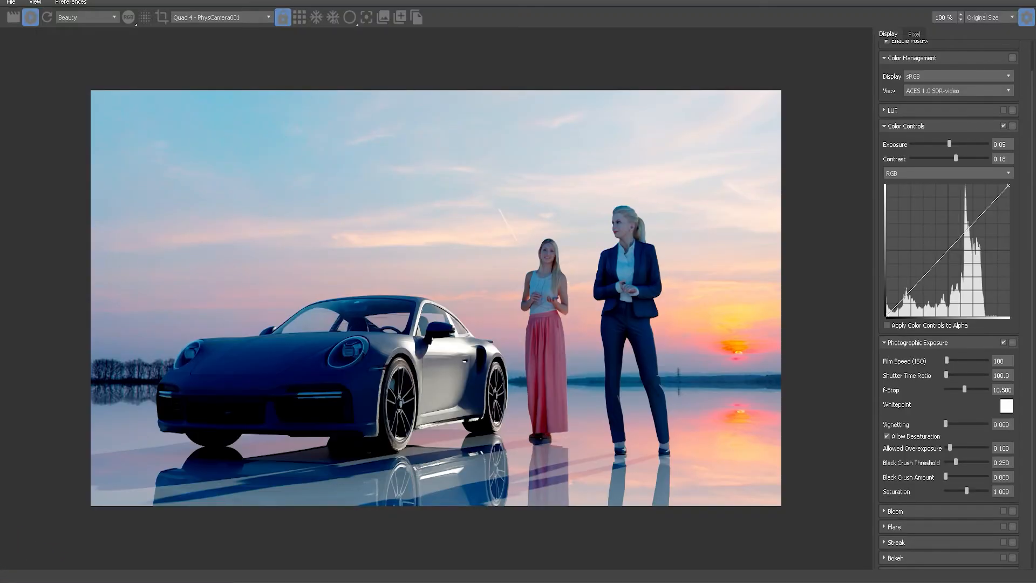